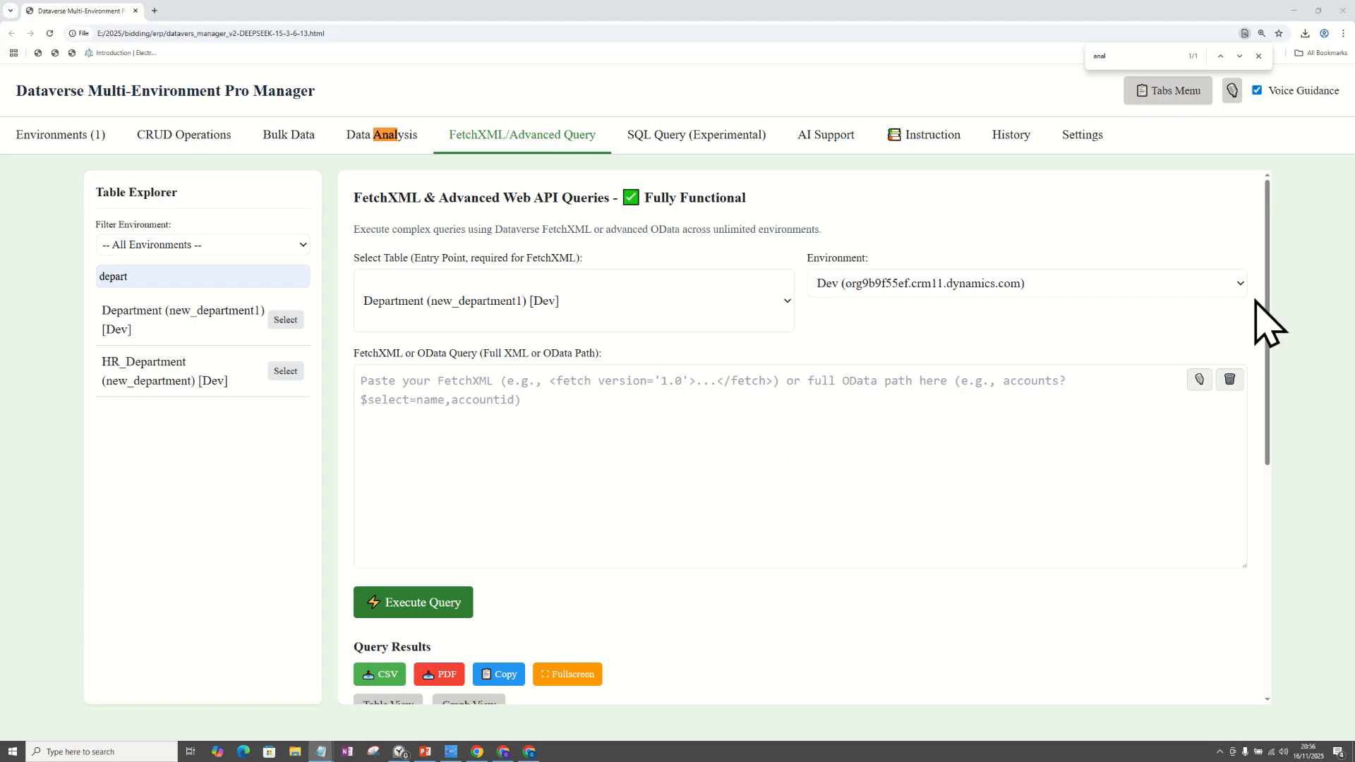
Enter an aggregate FetchXML query on new_department1 counting new_departmentname as departmentCount, filtered to names not equal (ne) to "Department One".
left_click_drag(1268, 293, 1268, 330)
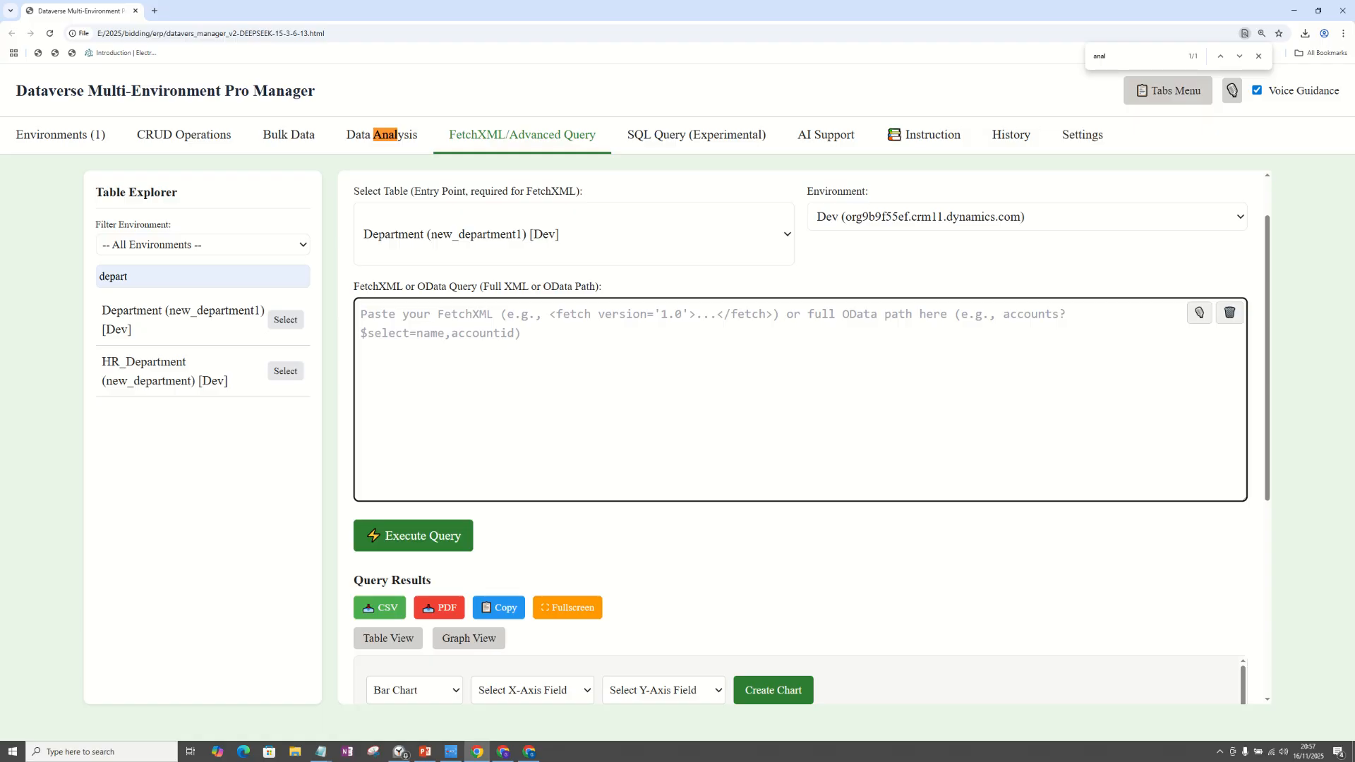
key("alt+Tab")
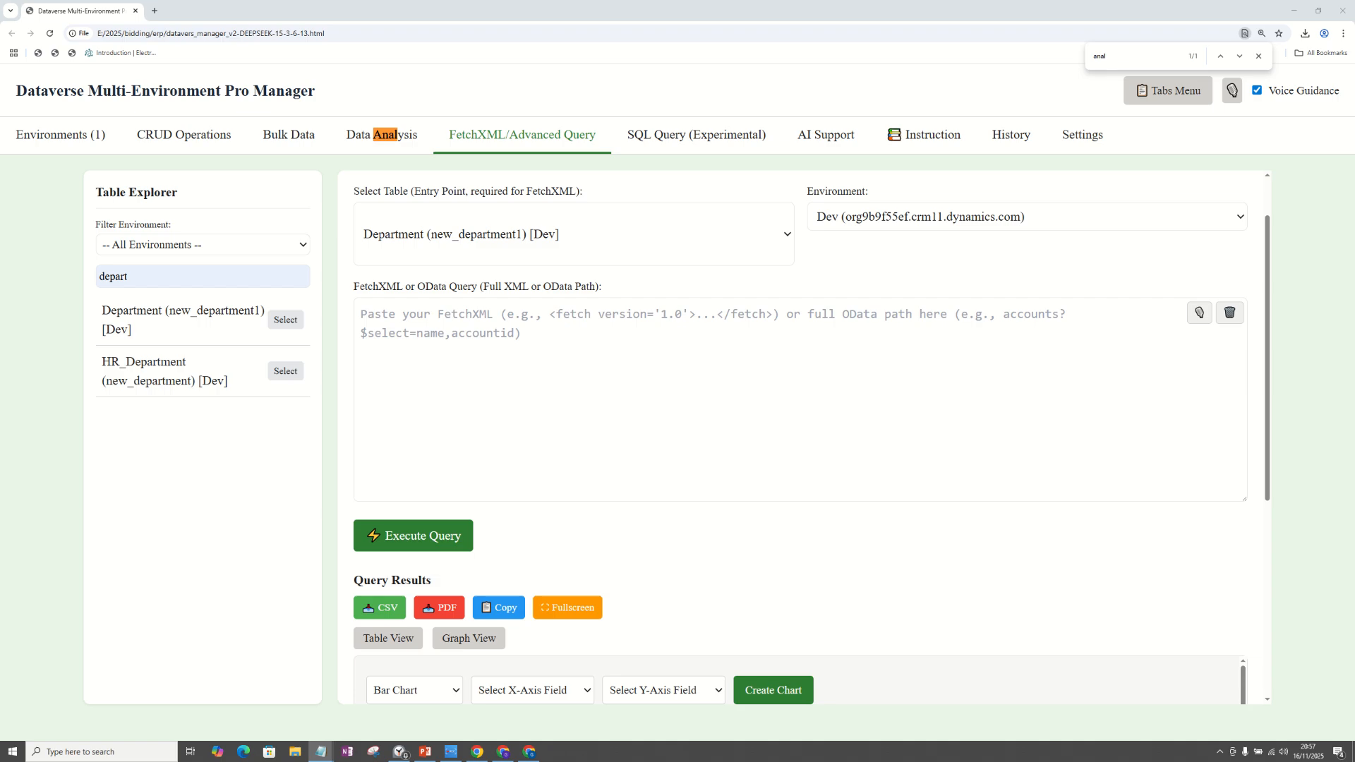
left_click(463, 331)
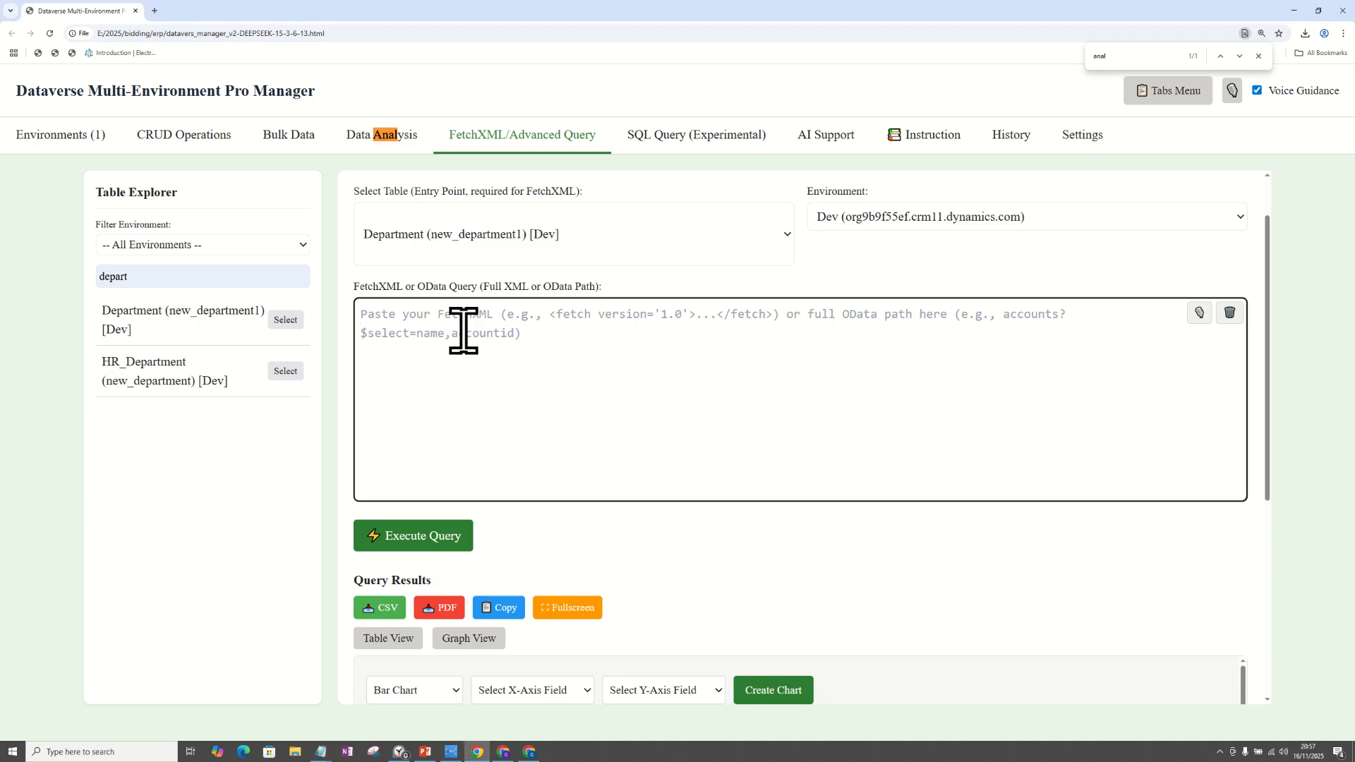
key("alt+Tab")
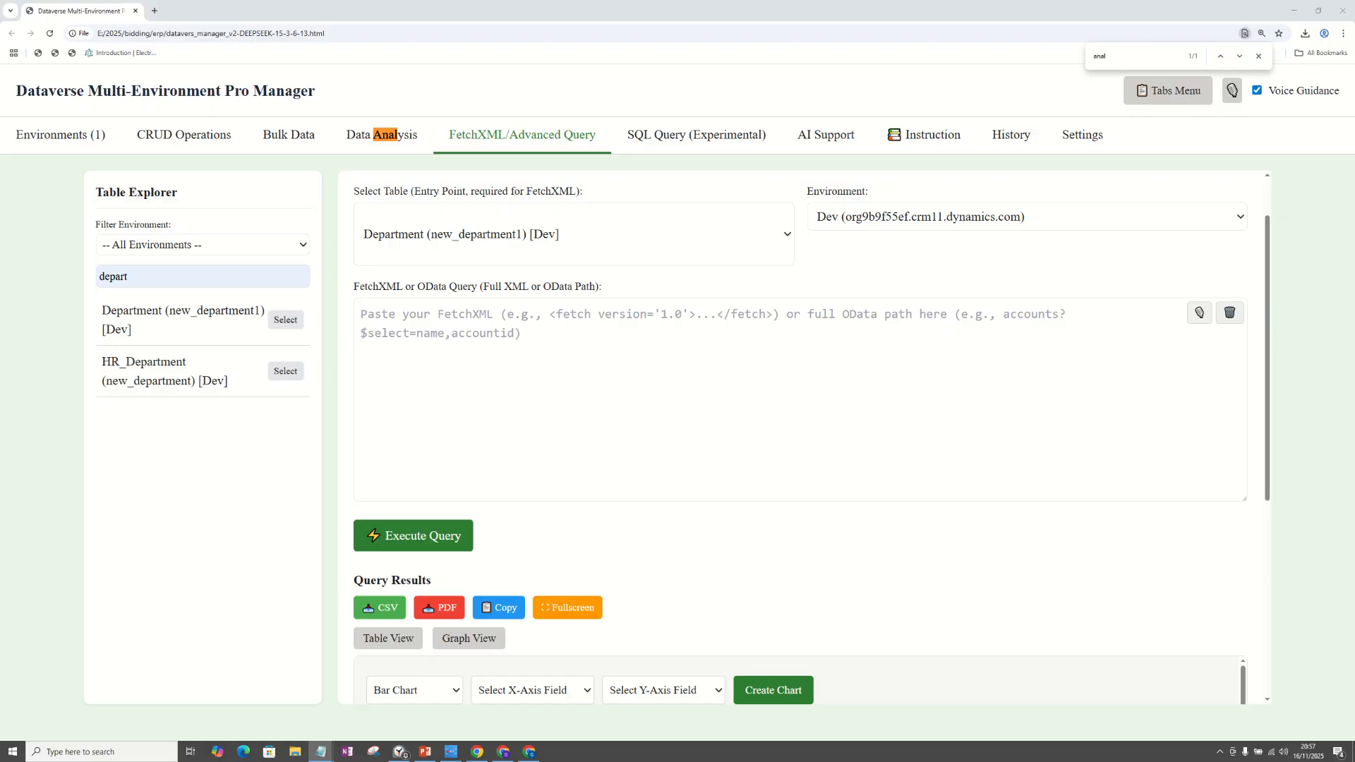
left_click(473, 341)
type("<fetch aggregate=\"true\">   <entity name=\"new_department1\">     <attribute name=\"new_departmentname\" alias=\"departmentCount\" aggregate=\"count\" />     <filter type=\"and\">       <condition attribute=\"new_departmentname\" operator=\"ne\" value=\"Department One\" />")
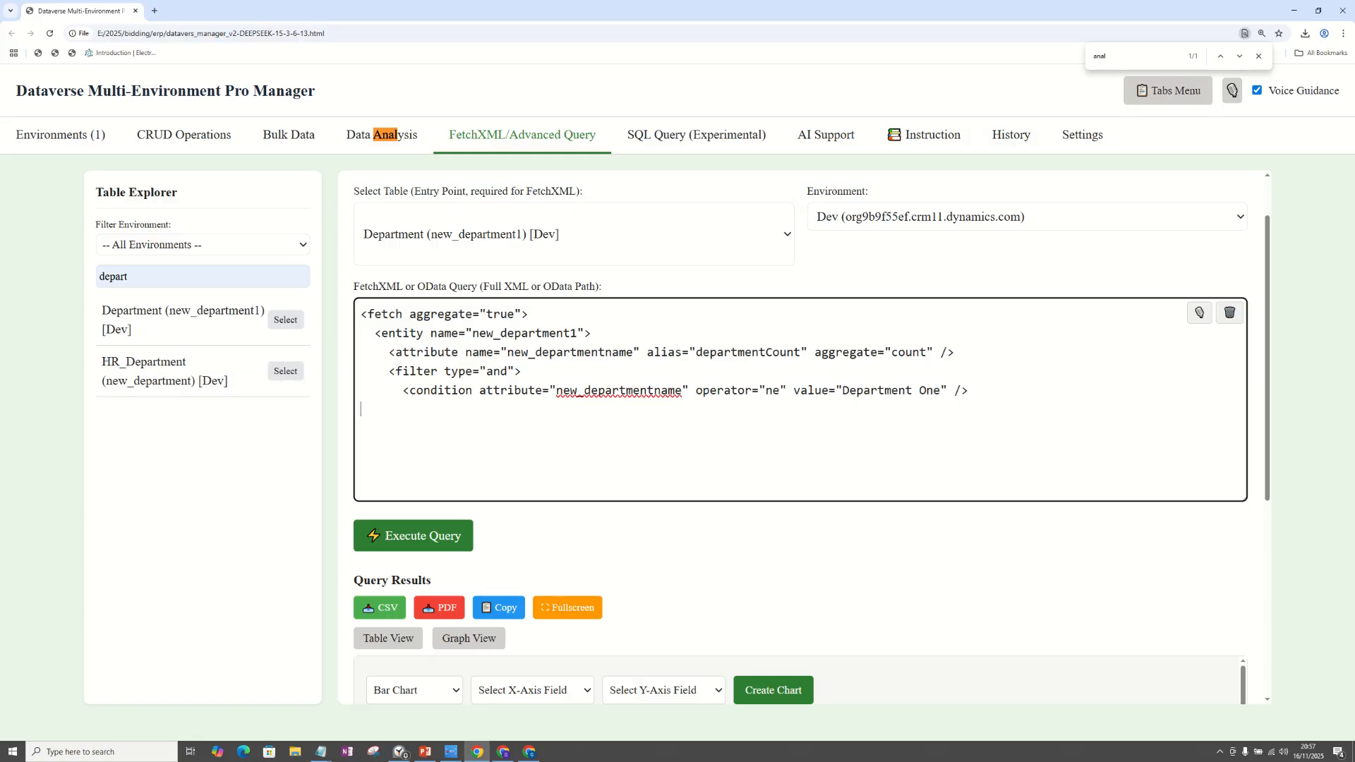
key("alt+Tab")
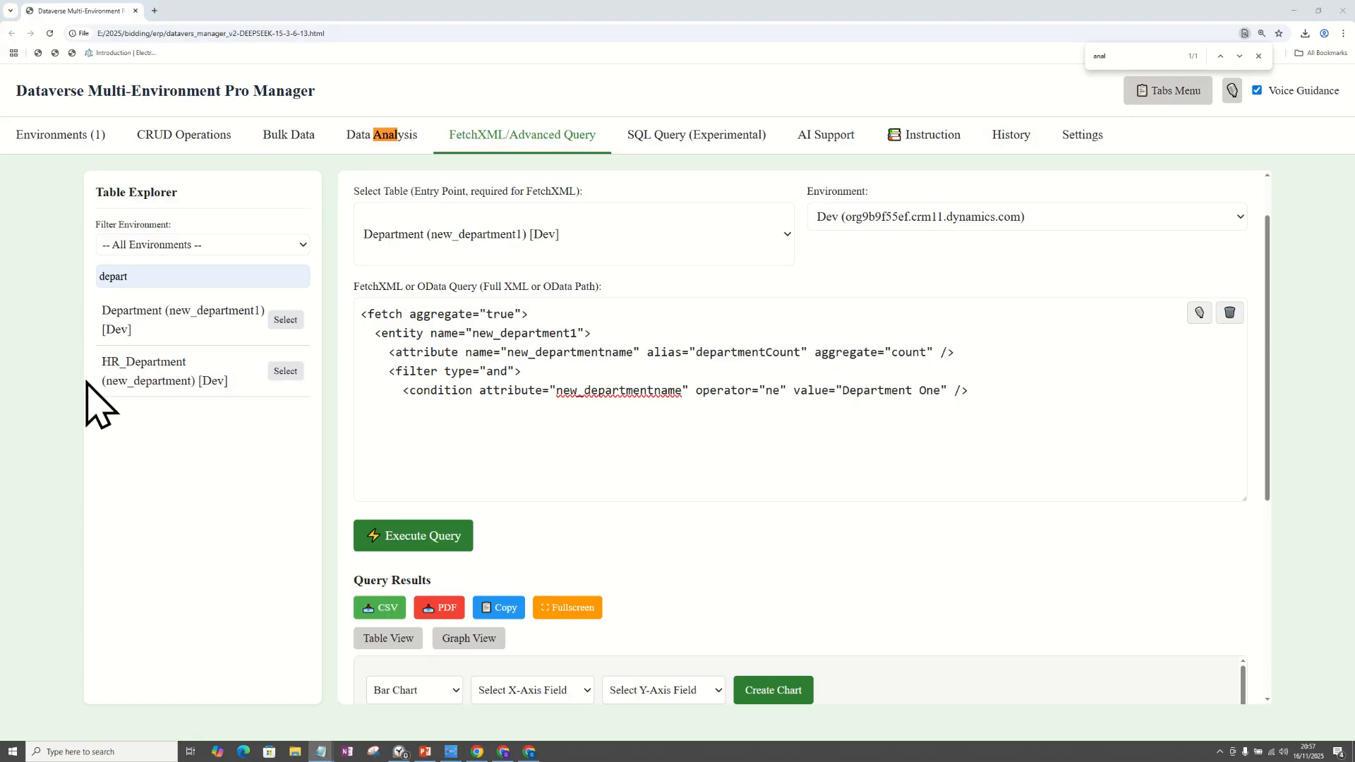
left_click(386, 424)
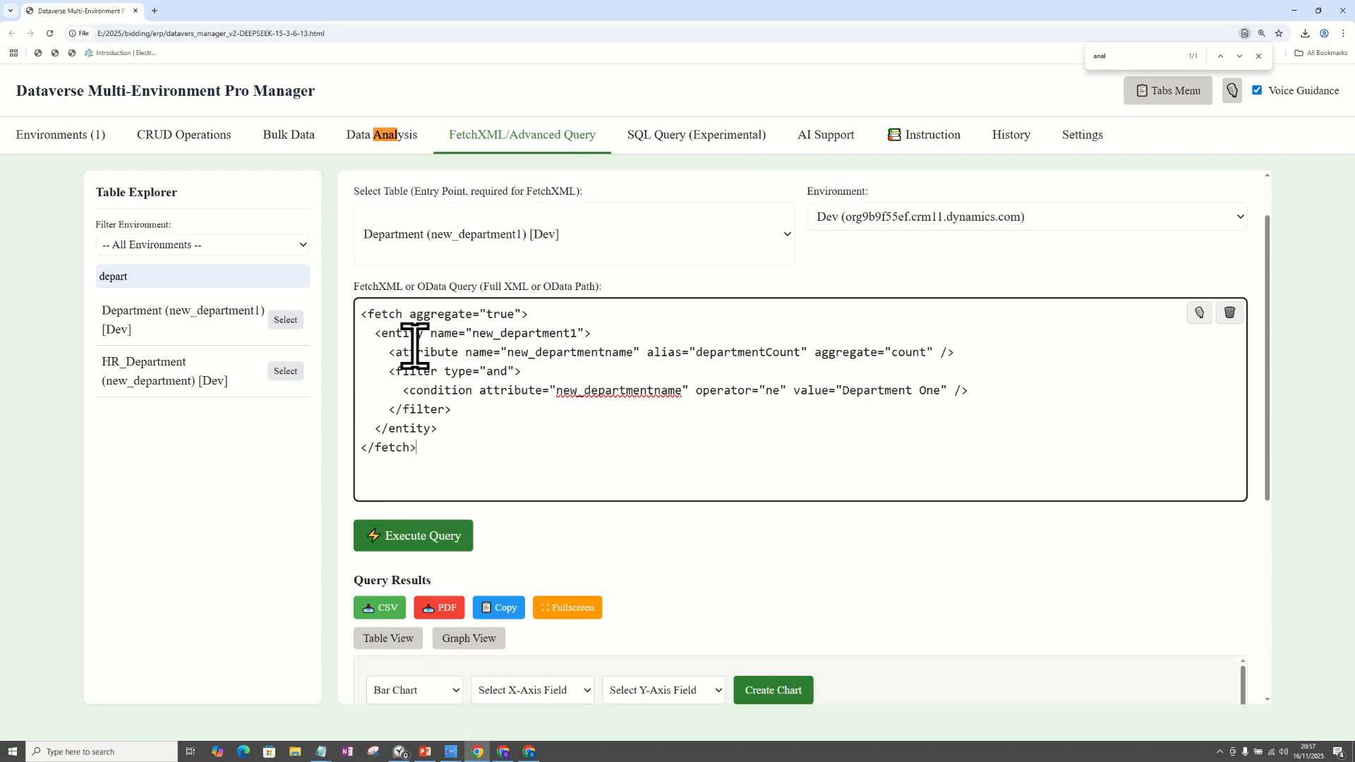
Review the query's entity, attribute, count aggregate, and the filter condition's attribute, operator and value.
mouse_move(608, 332)
left_mouse_down()
mouse_move(372, 333)
mouse_move(589, 337)
left_mouse_up()
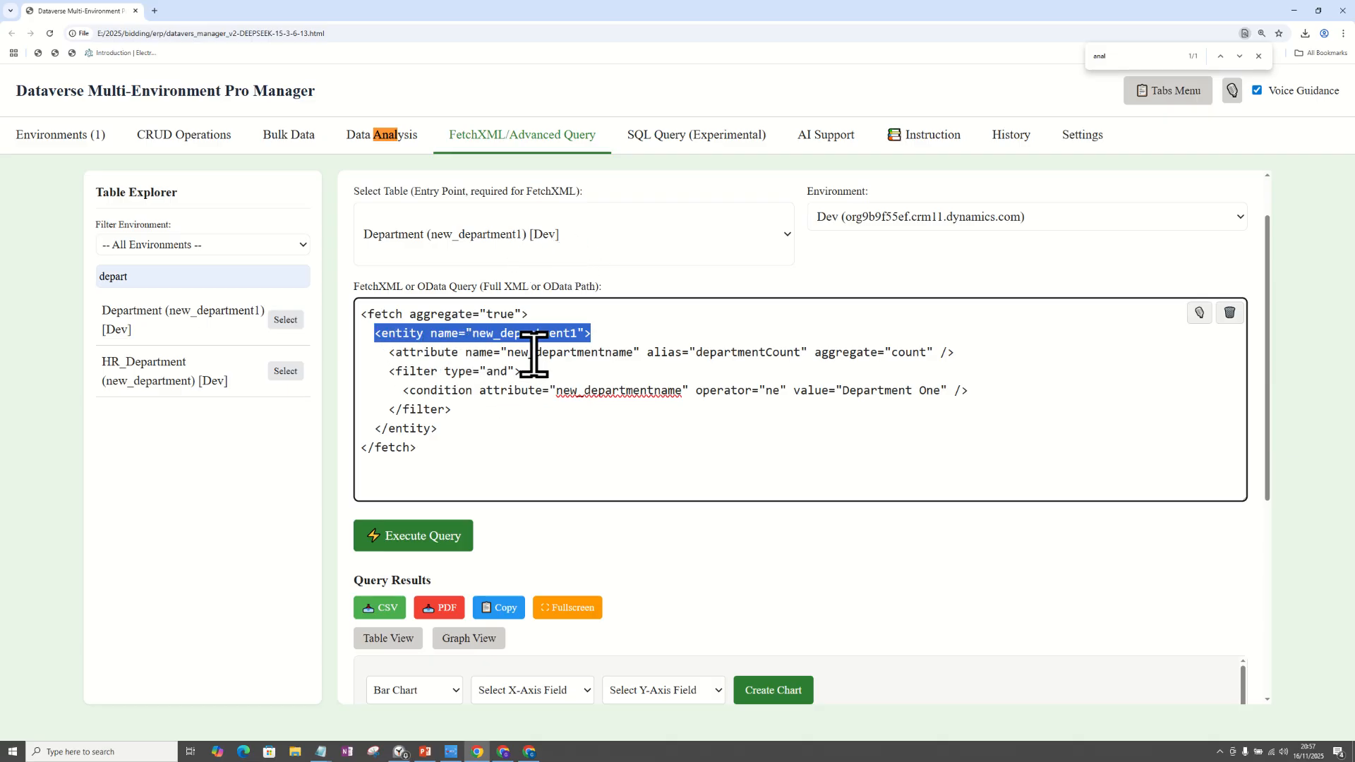
left_click_drag(466, 353, 639, 353)
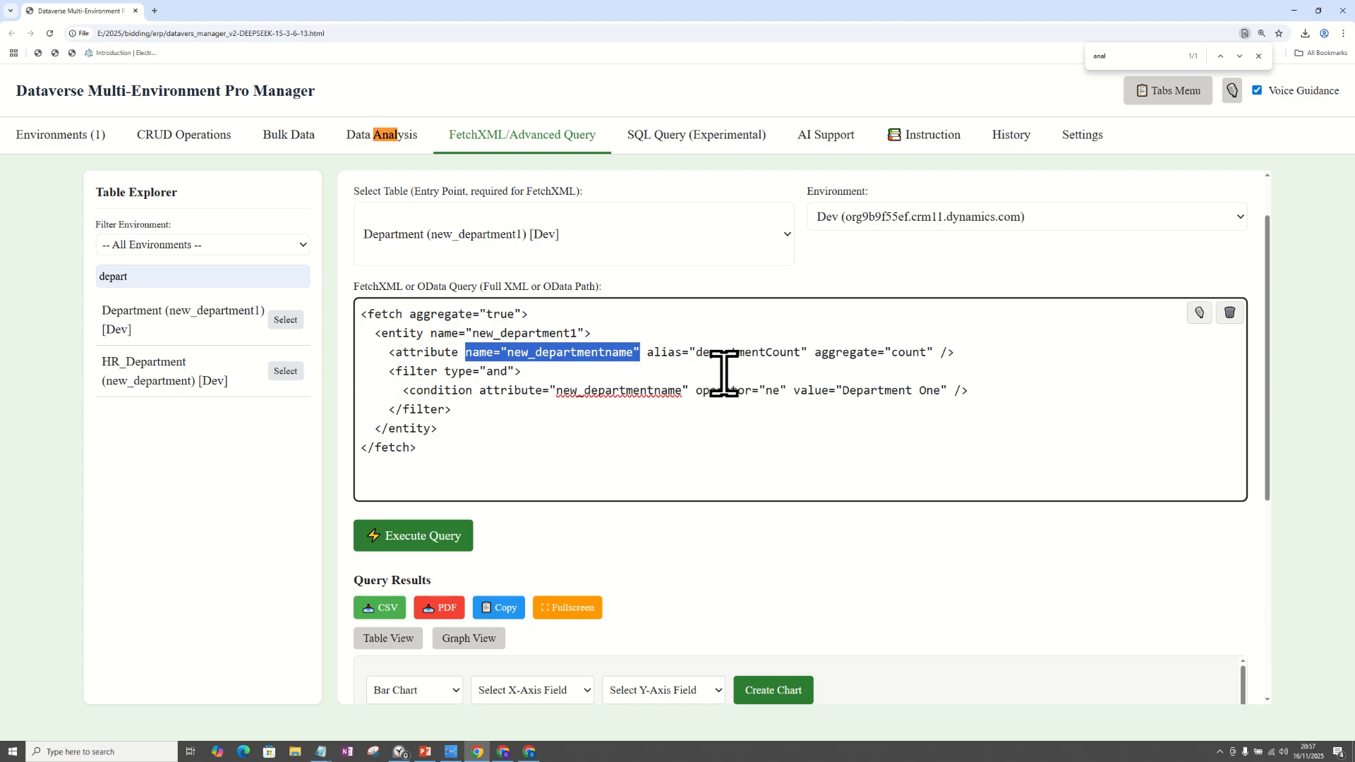
left_click_drag(697, 353, 941, 353)
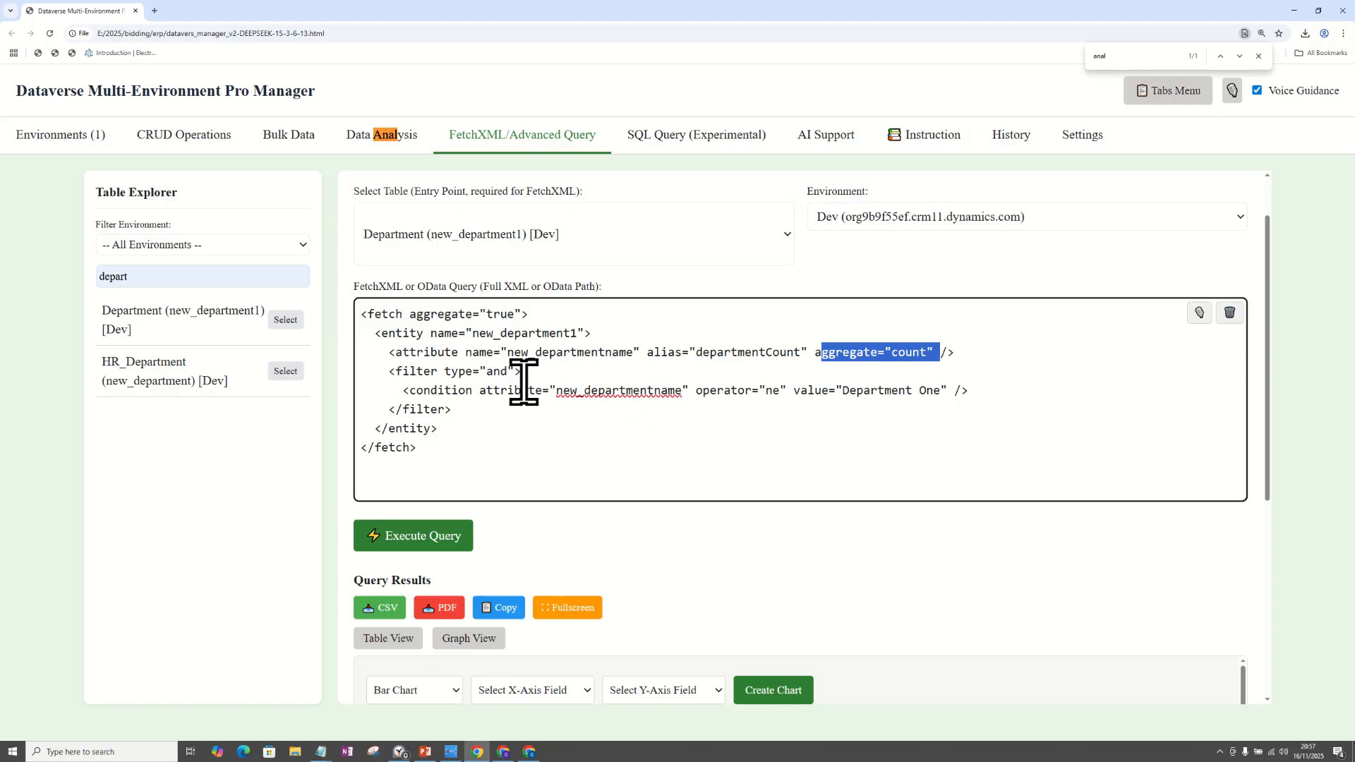
left_click_drag(556, 390, 675, 393)
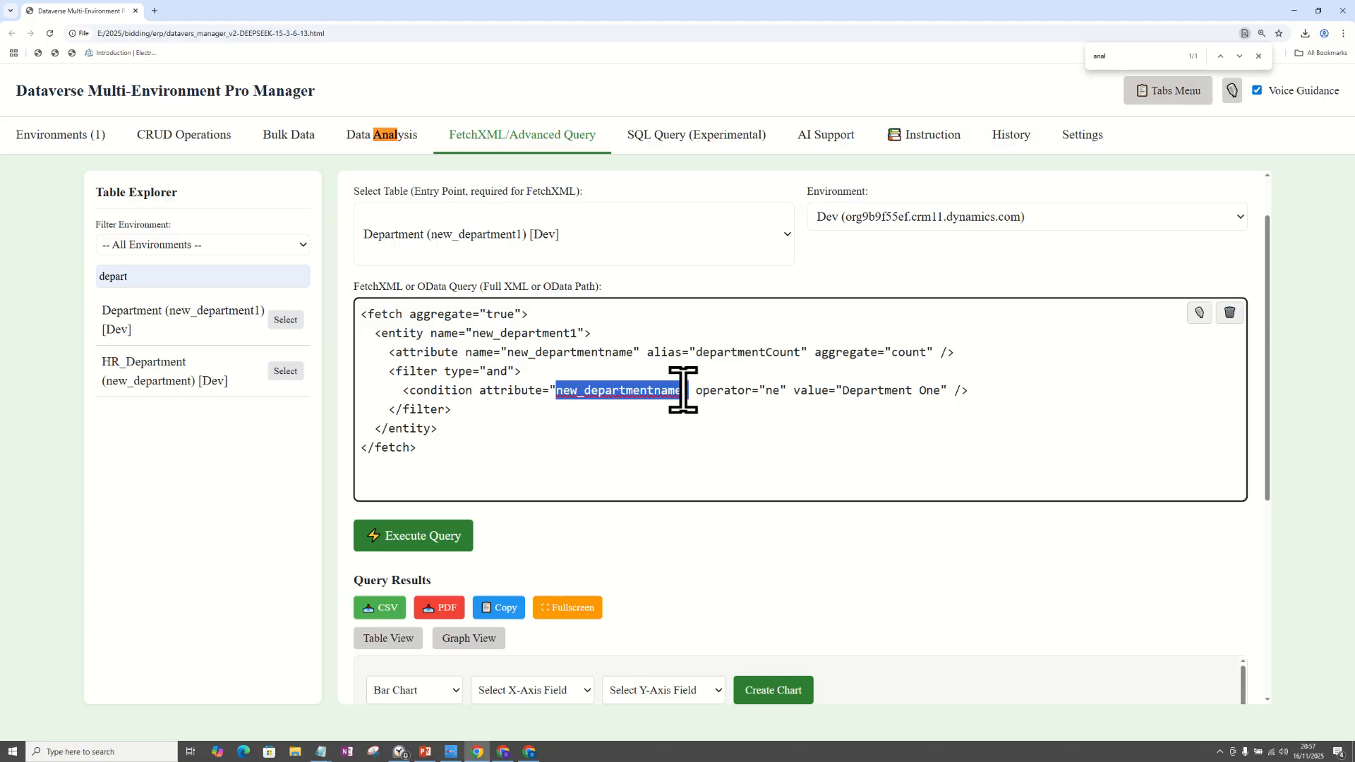
left_click(772, 390)
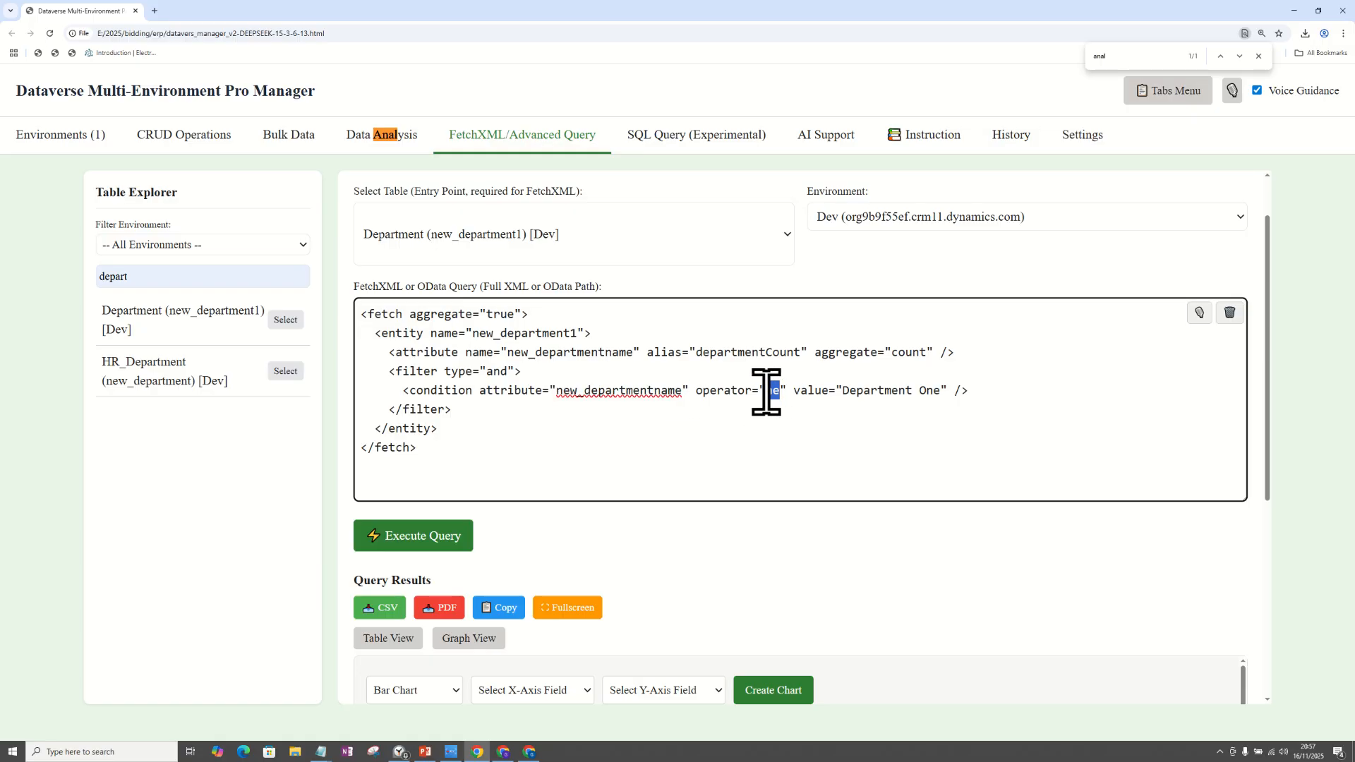
left_click_drag(843, 391, 947, 392)
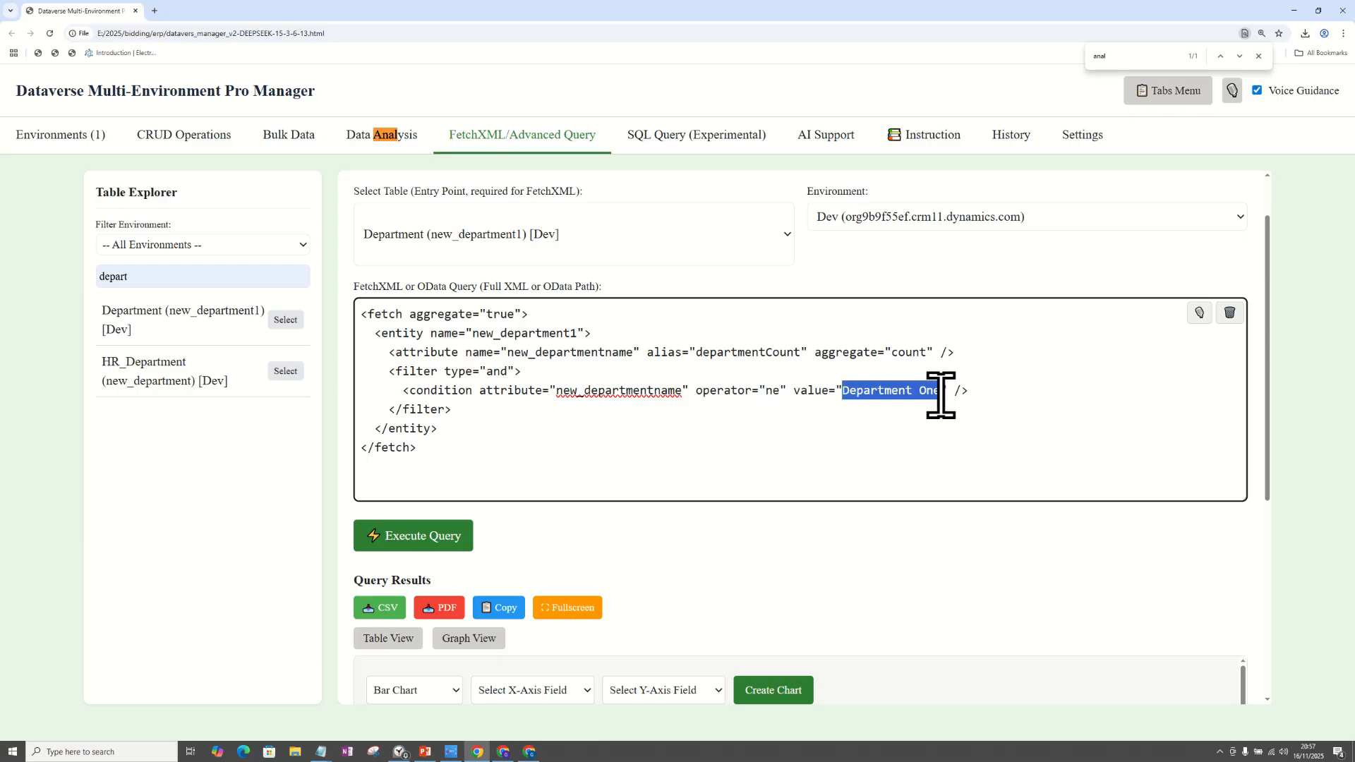
Examine the existing query results for rows whose new_departmentname is "Department One".
left_click_drag(1270, 333, 1275, 488)
left_click_drag(1243, 443, 1243, 559)
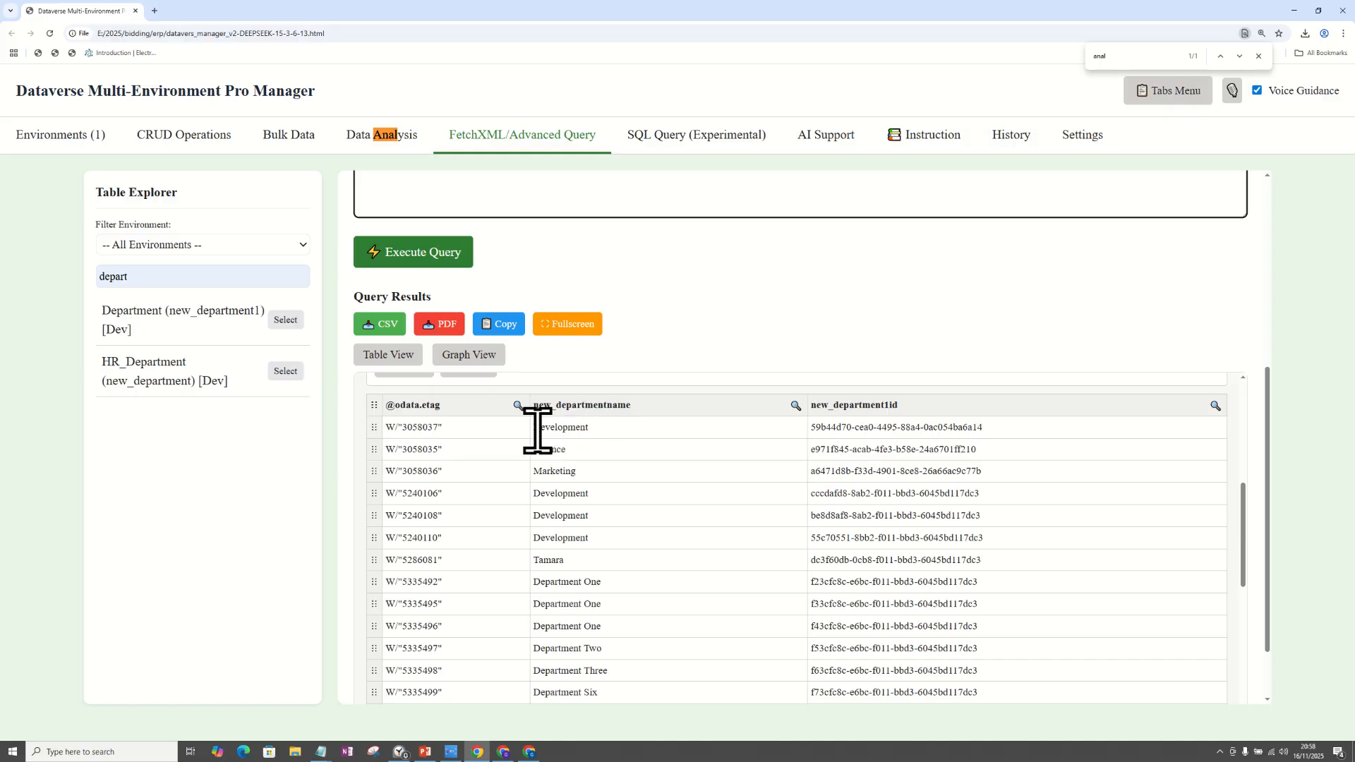
left_click_drag(1268, 454, 1271, 274)
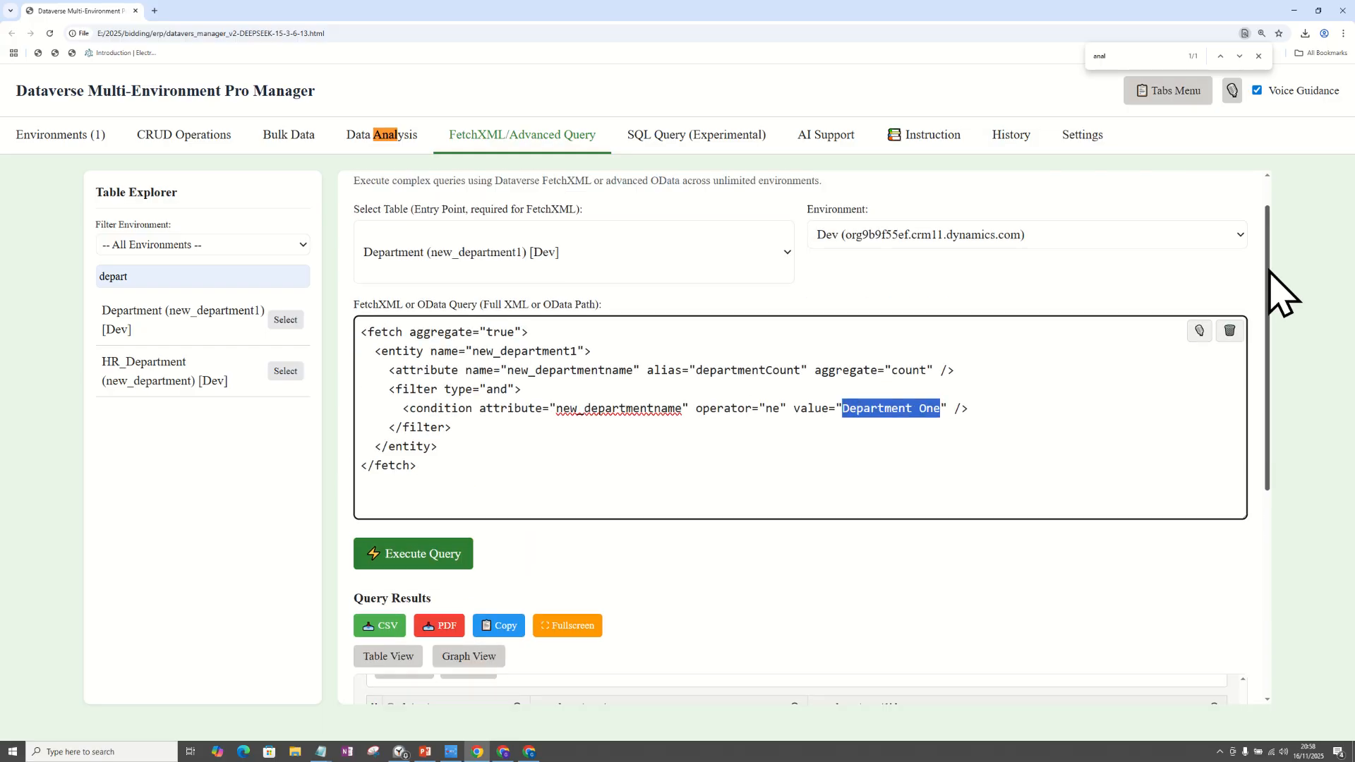
scroll(1271, 274, "down", 1)
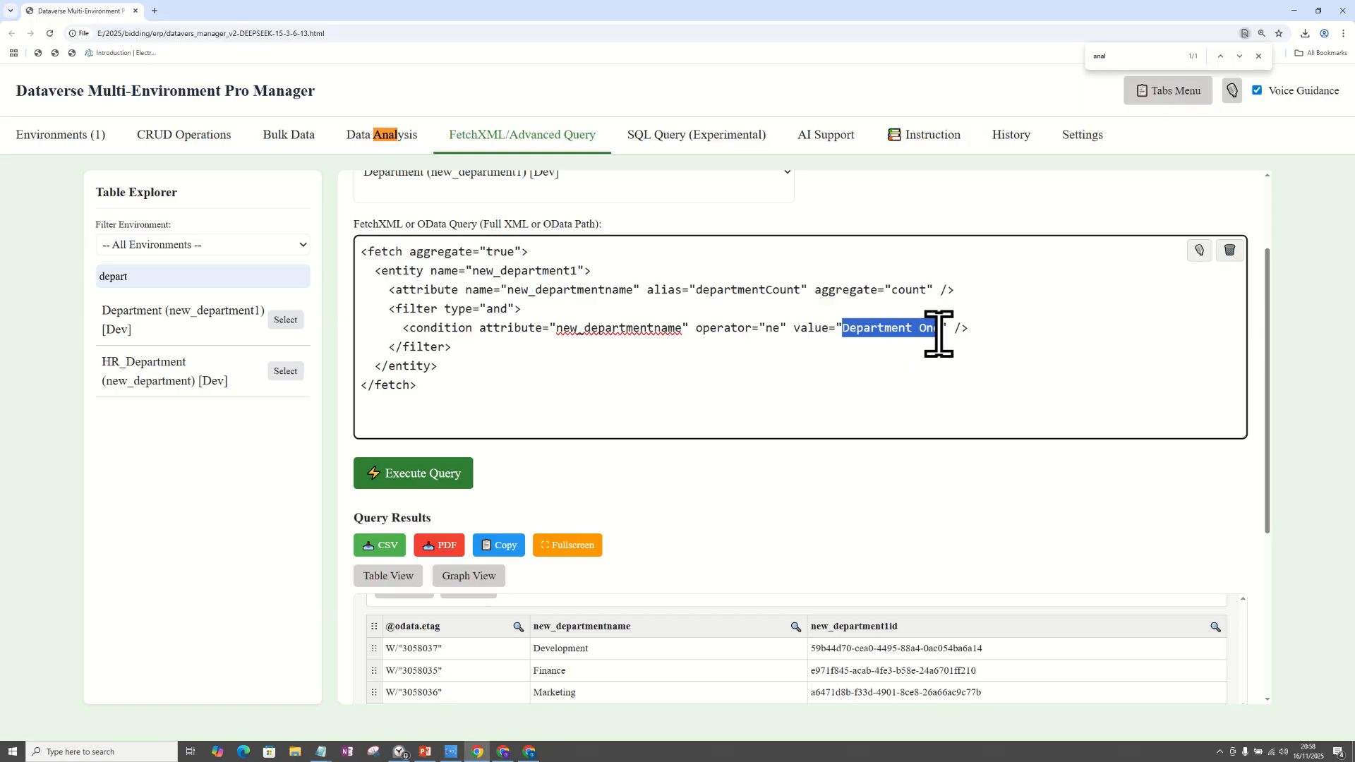
left_click_drag(1269, 300, 1264, 464)
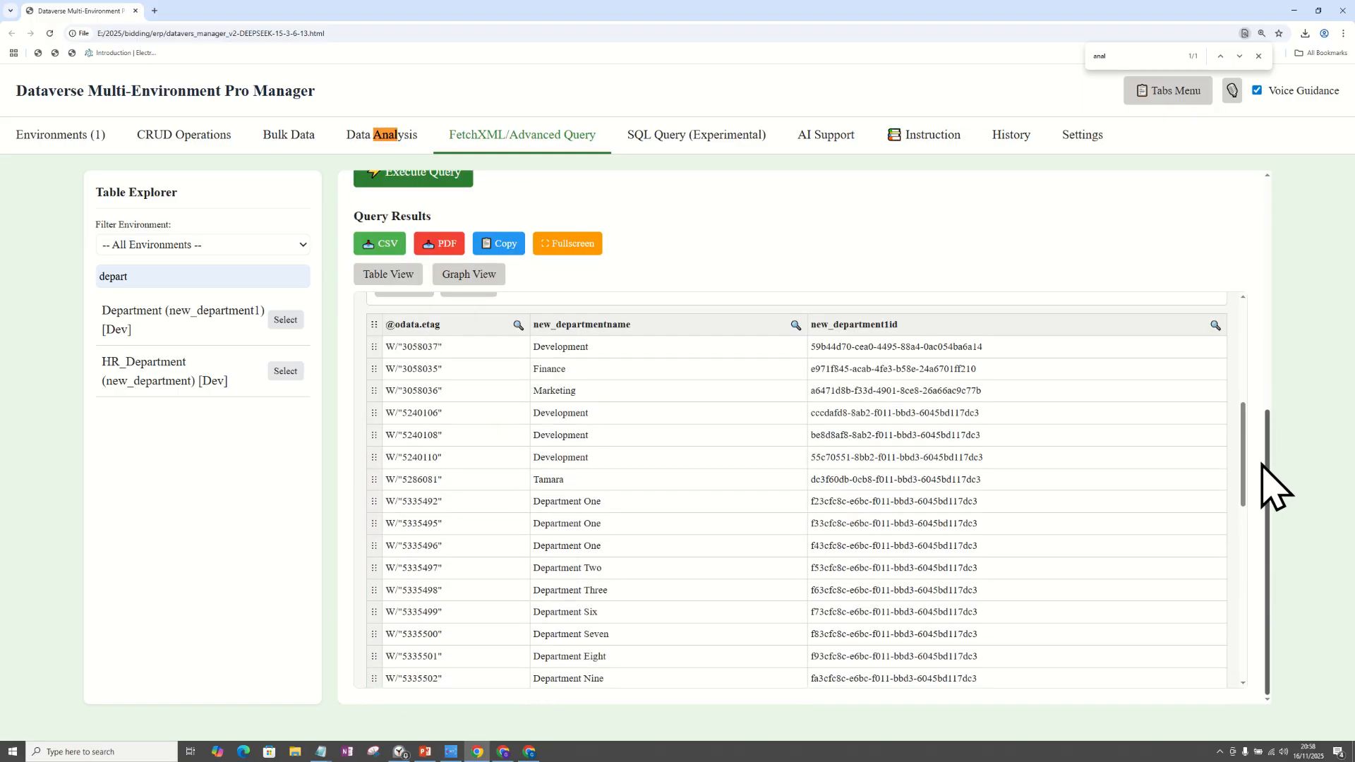
double_click(541, 502)
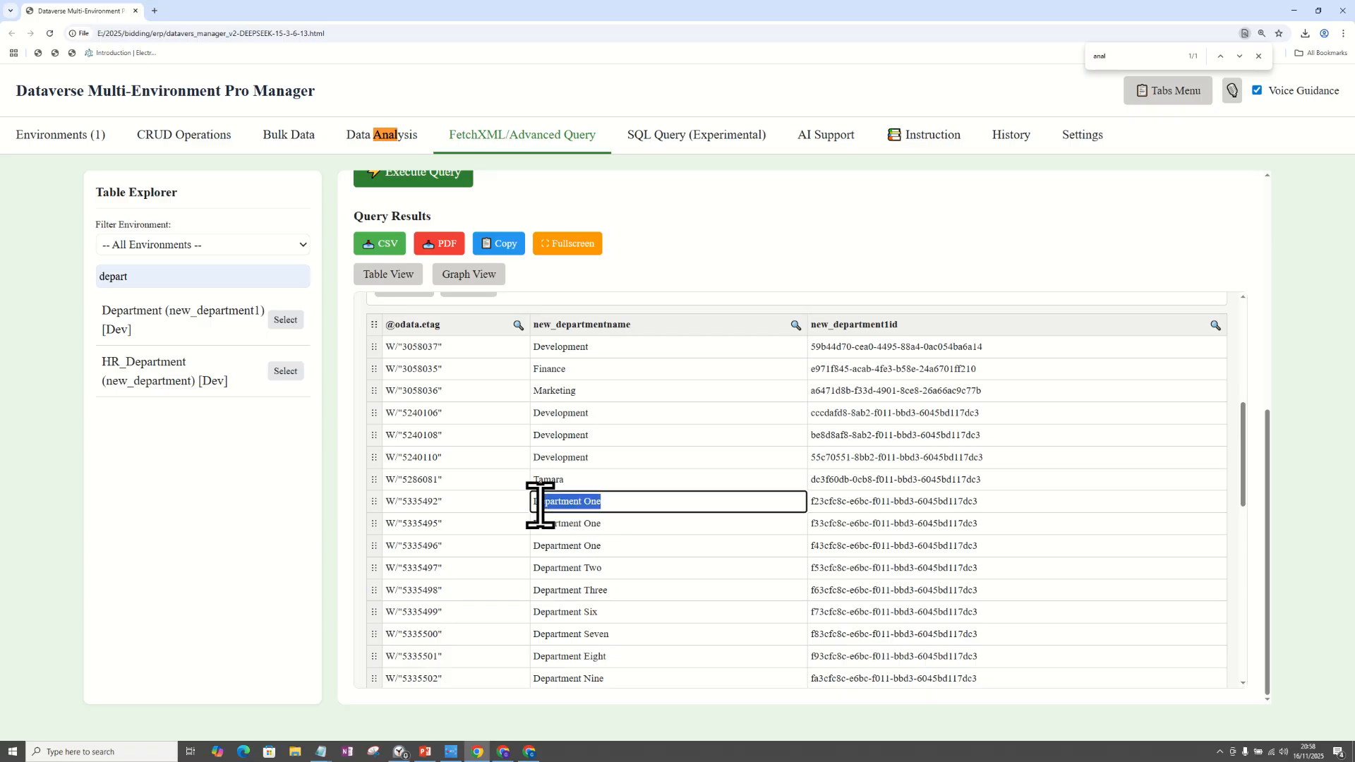
left_click(607, 524)
double_click(541, 523)
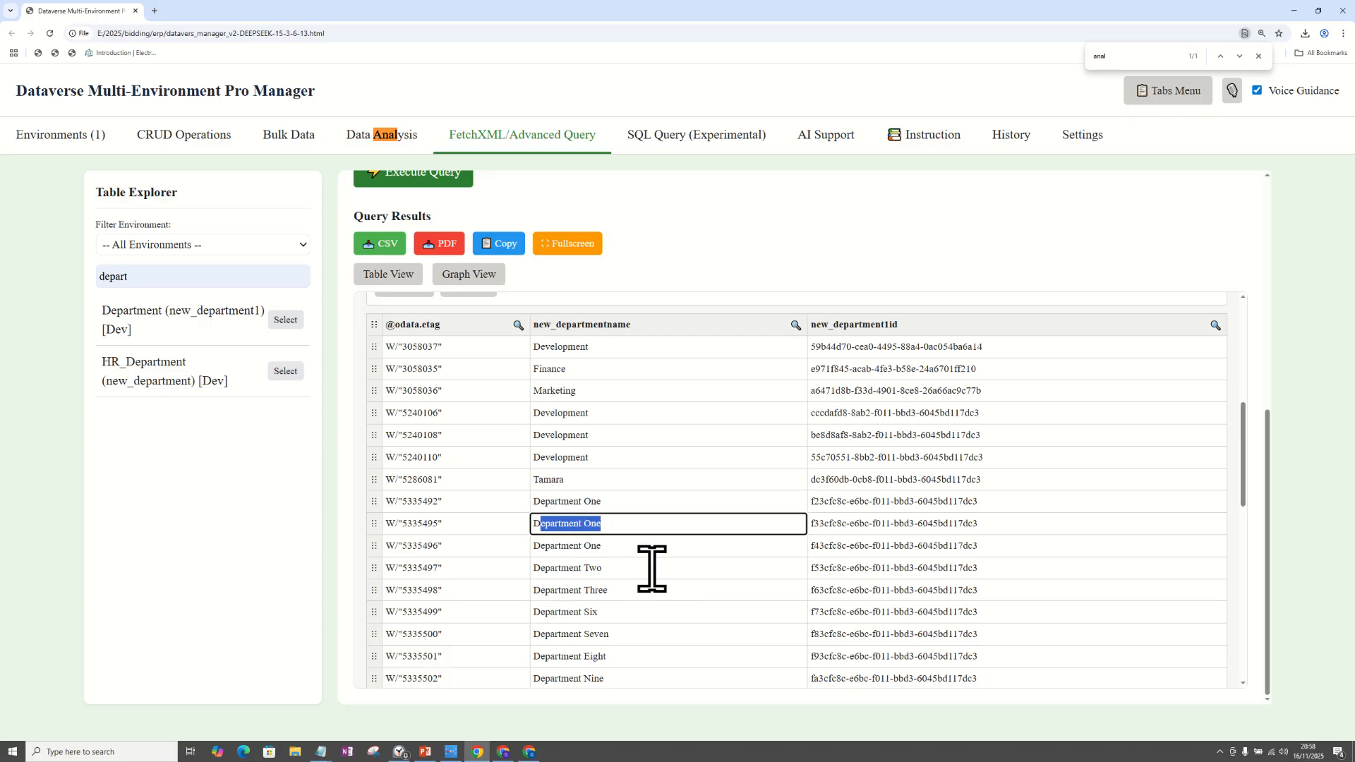
left_click_drag(614, 549, 532, 556)
left_click_drag(1243, 437, 1263, 270)
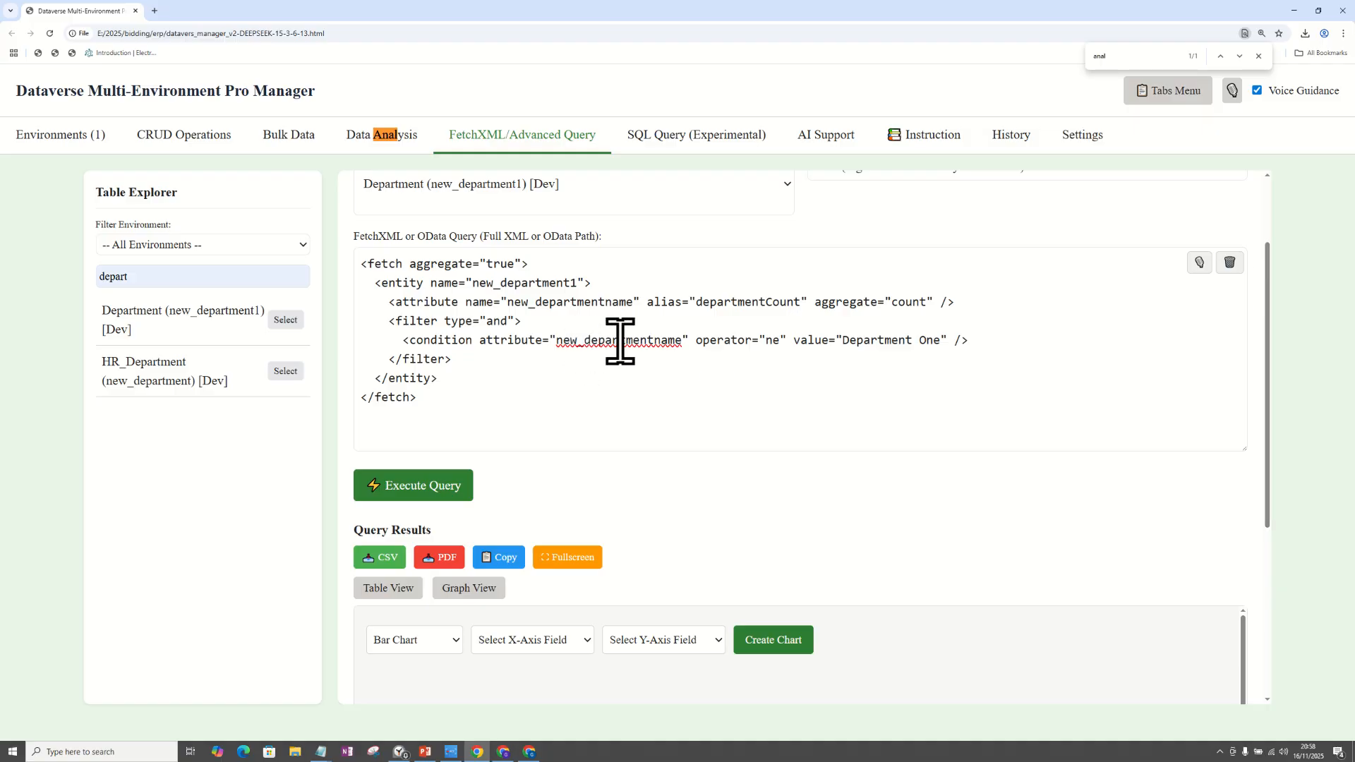
Execute the FetchXML count query and inspect the departmentCount value in the results.
left_click(783, 339)
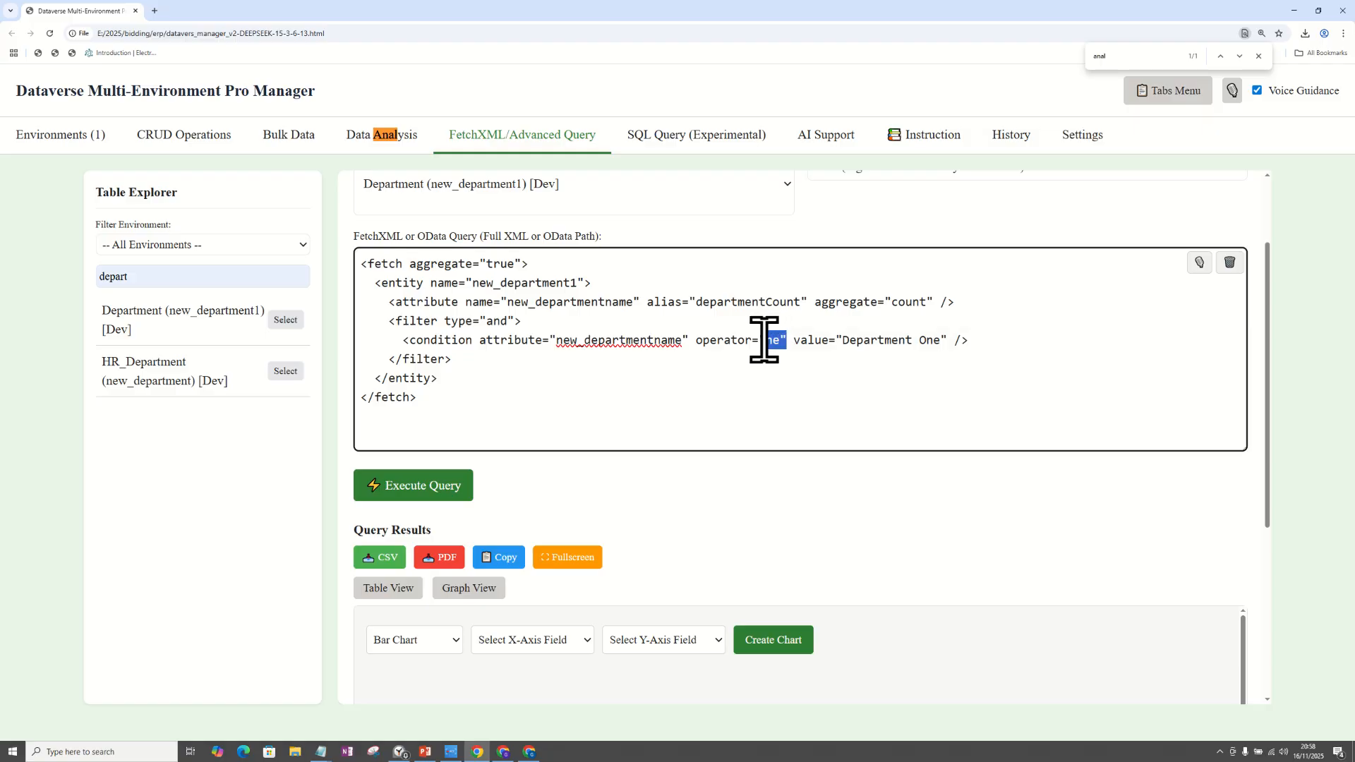
left_click_drag(947, 341, 852, 341)
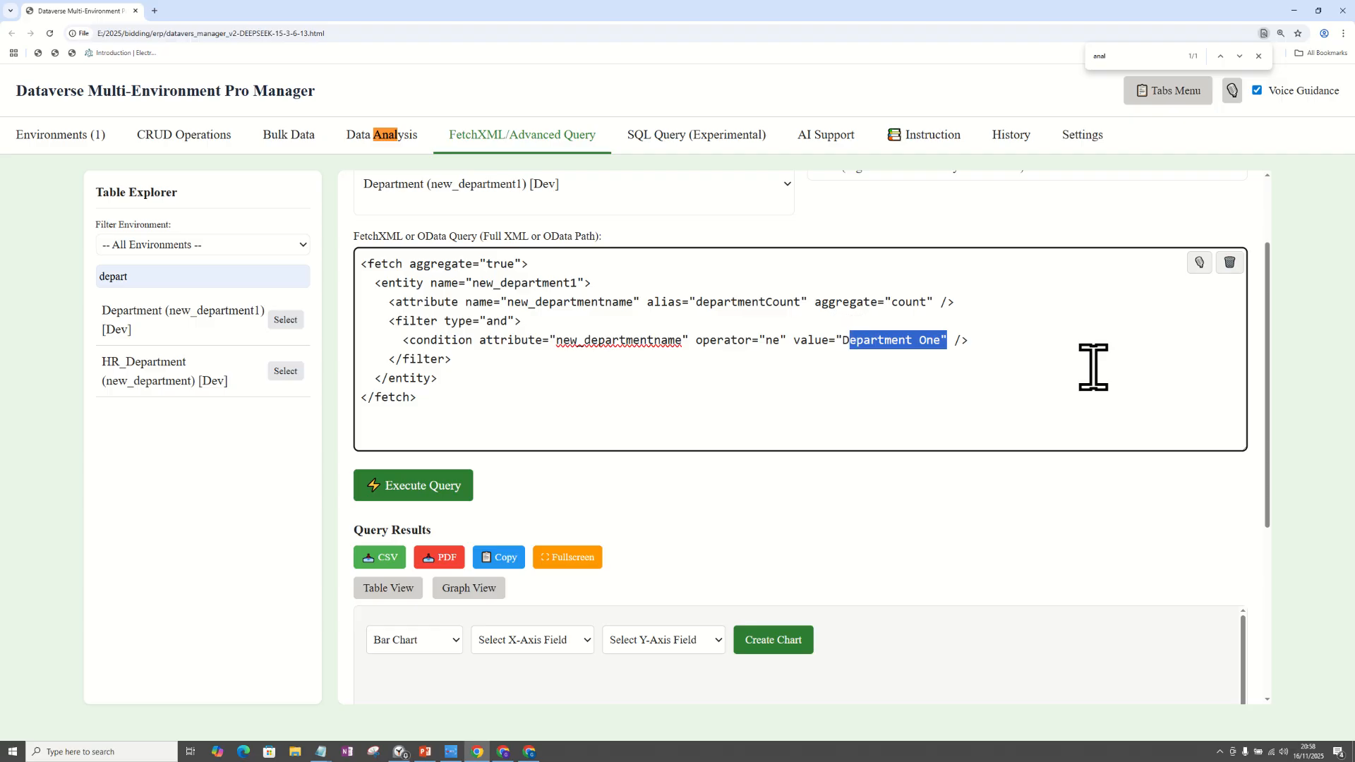
left_click(443, 491)
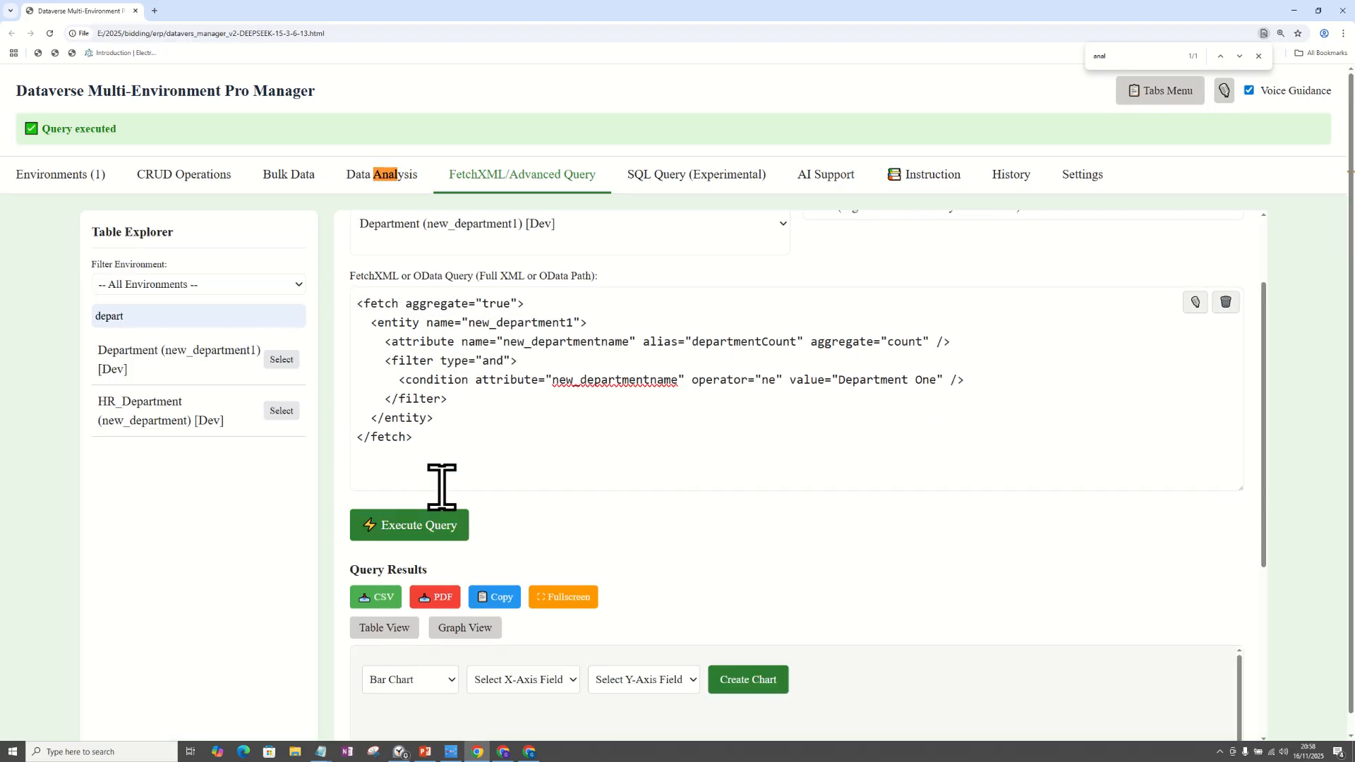
left_click_drag(1261, 314, 1238, 583)
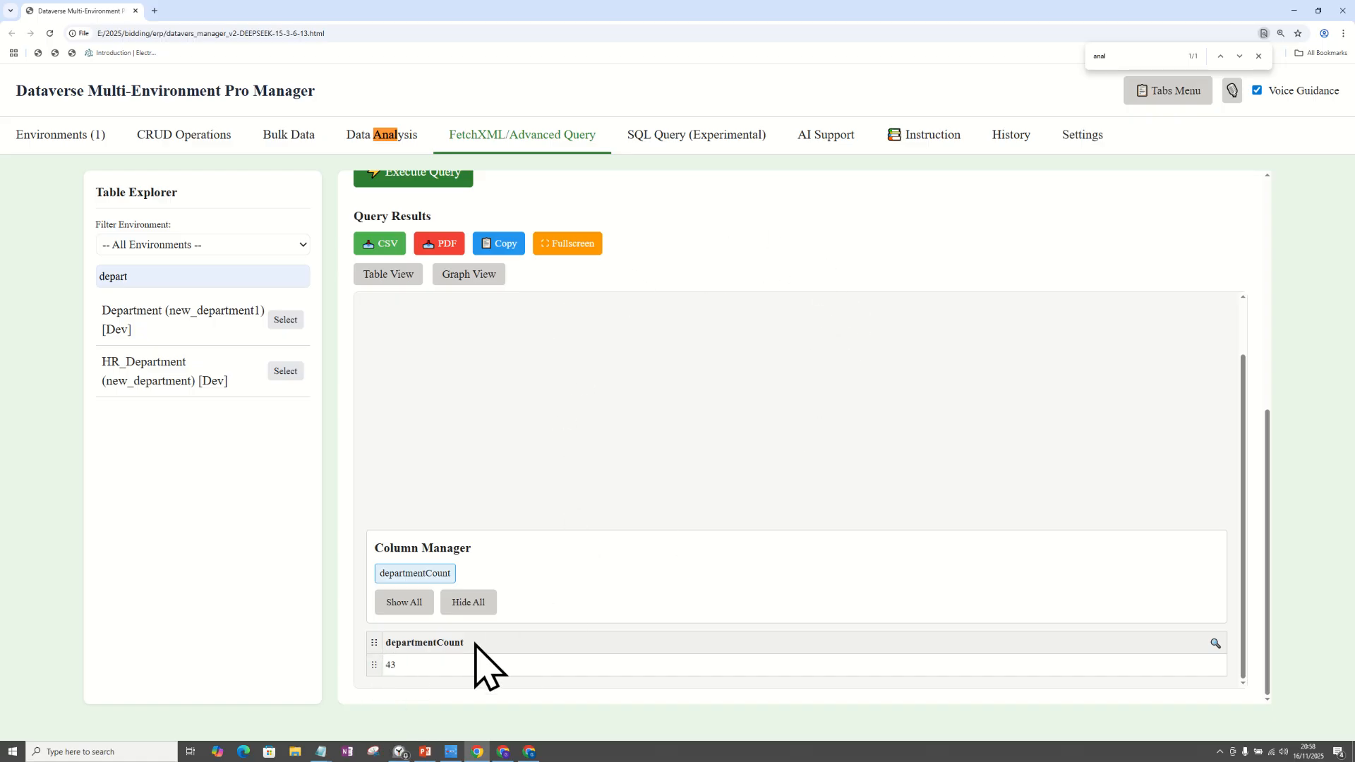
double_click(394, 666)
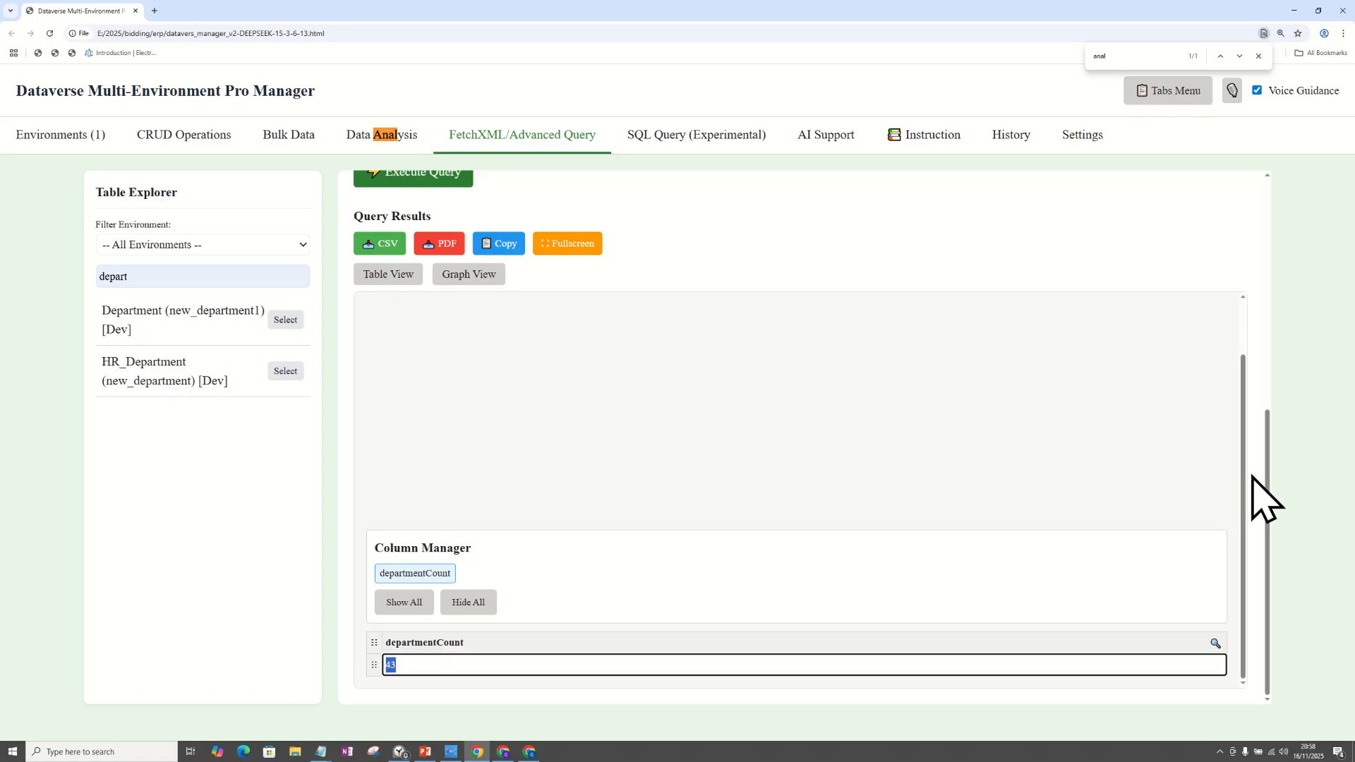
Replace the whole query with the prepared FetchXML version whose ne conditions exclude Department One through Department Eleven.
left_click_drag(1243, 499, 1247, 401)
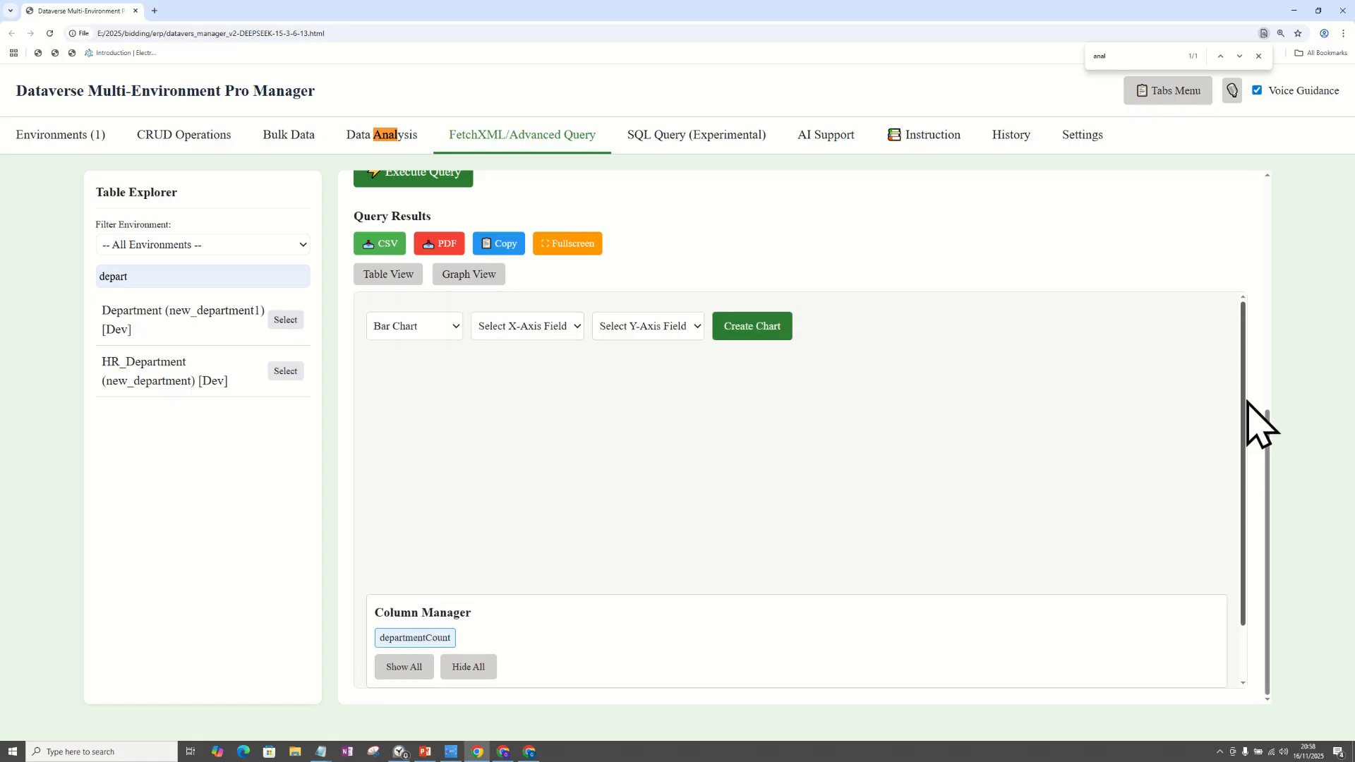
left_click_drag(1269, 454, 1264, 233)
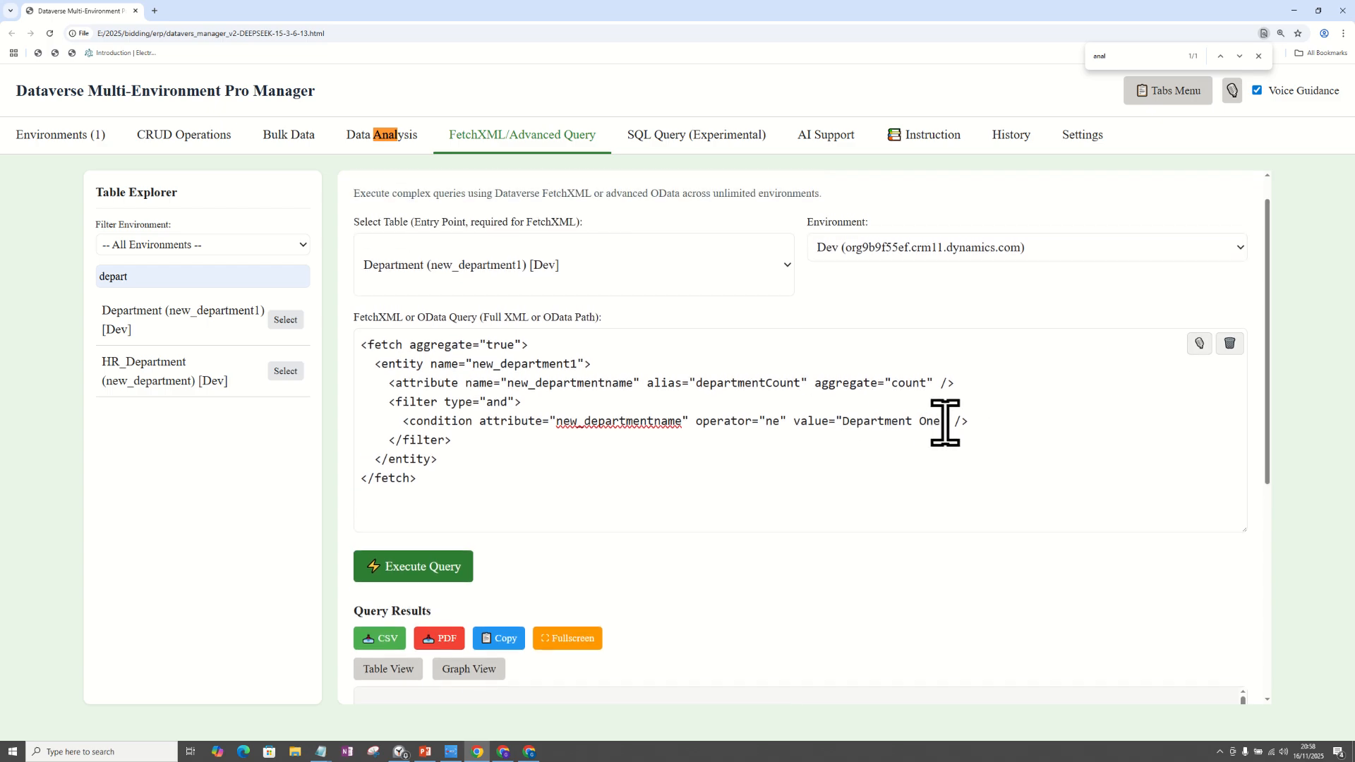
left_click_drag(946, 423, 826, 432)
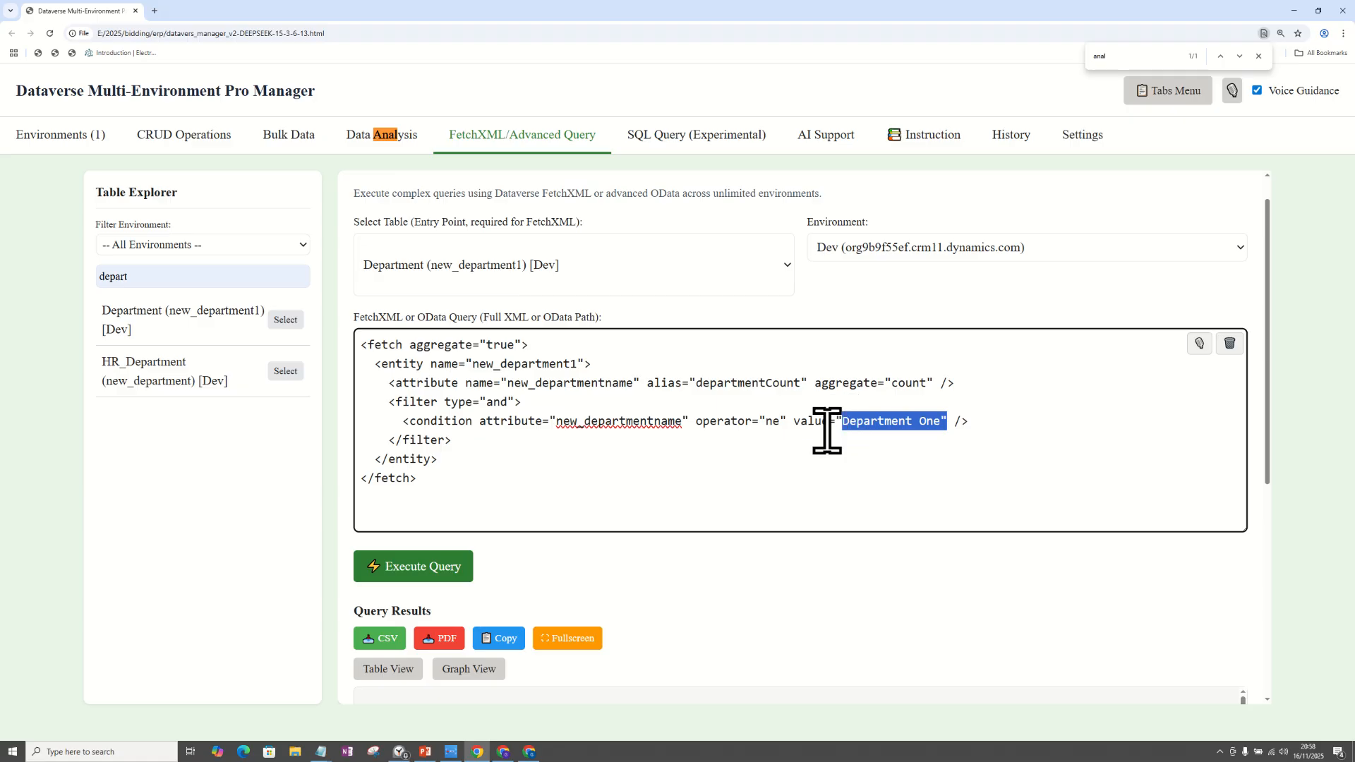
left_click(966, 420)
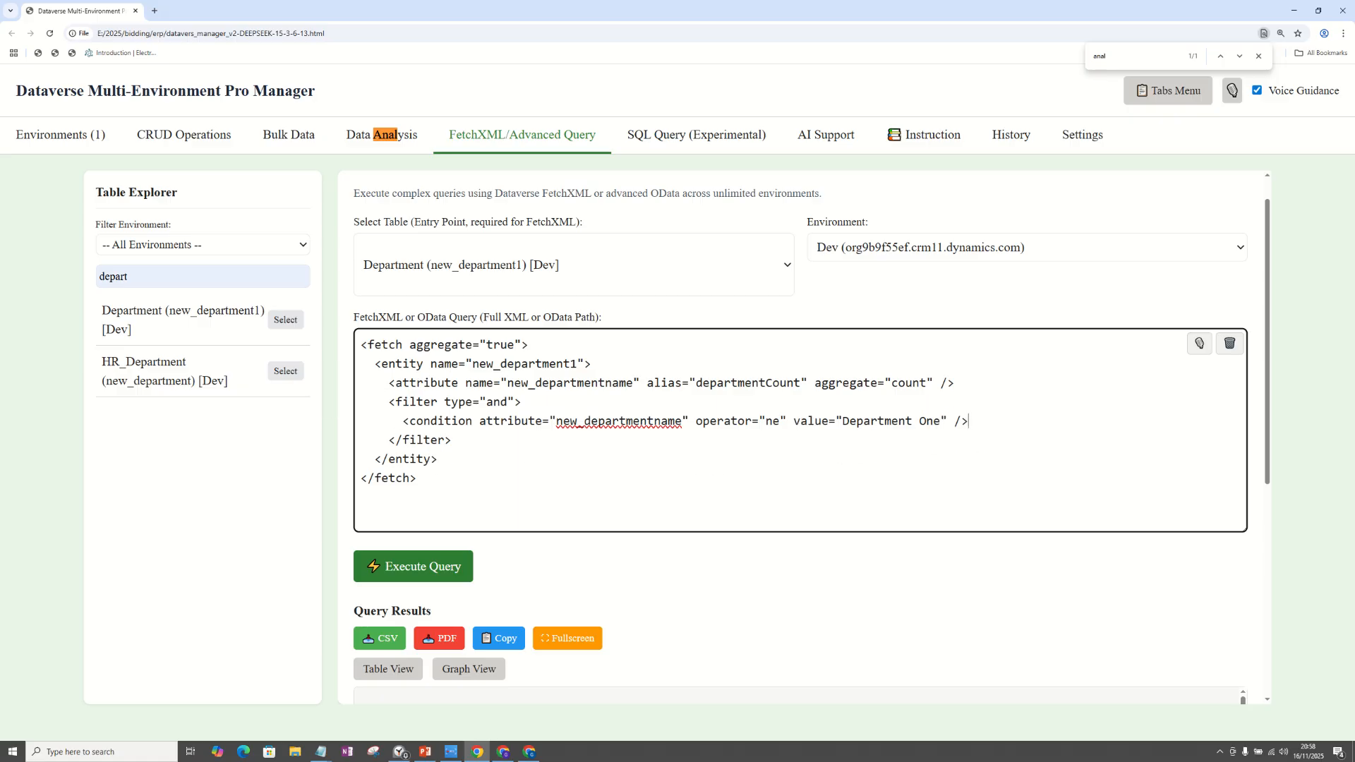
key("alt+Tab")
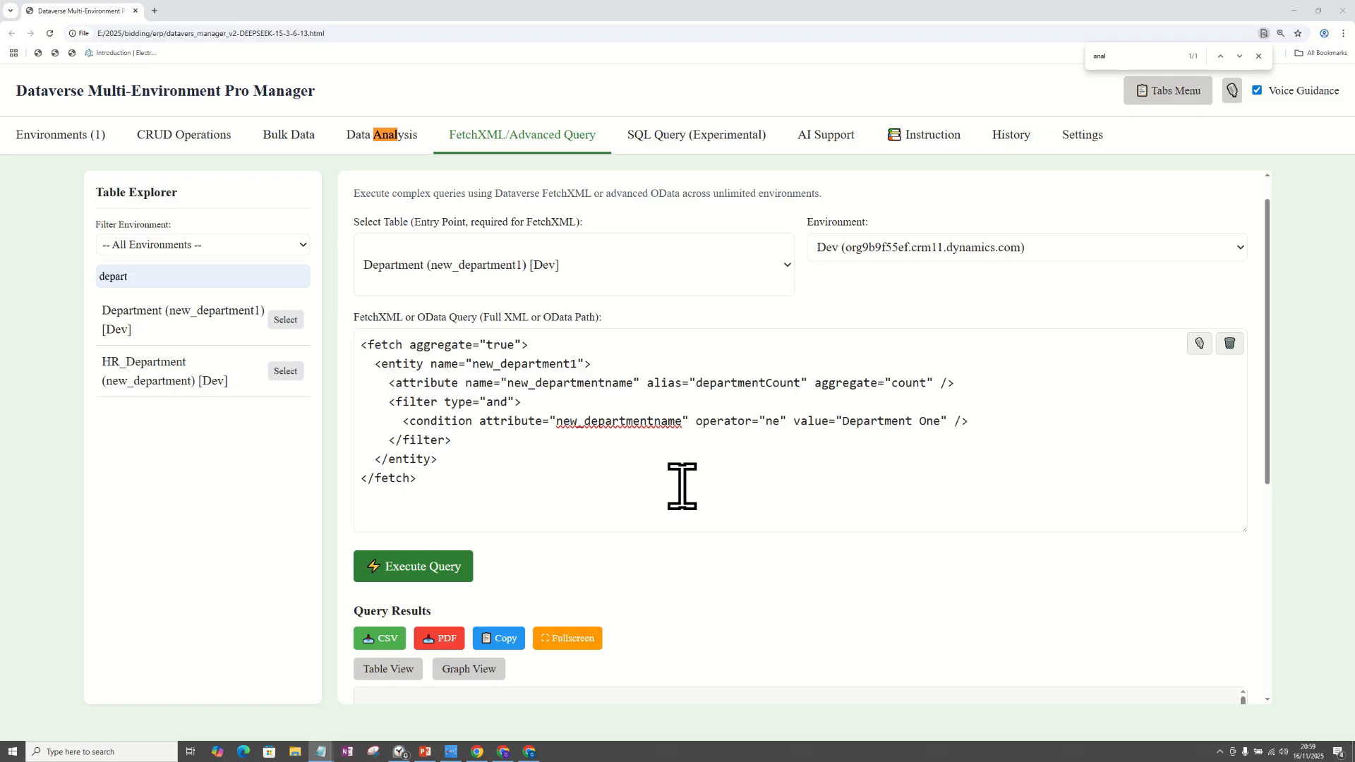
left_click(613, 437)
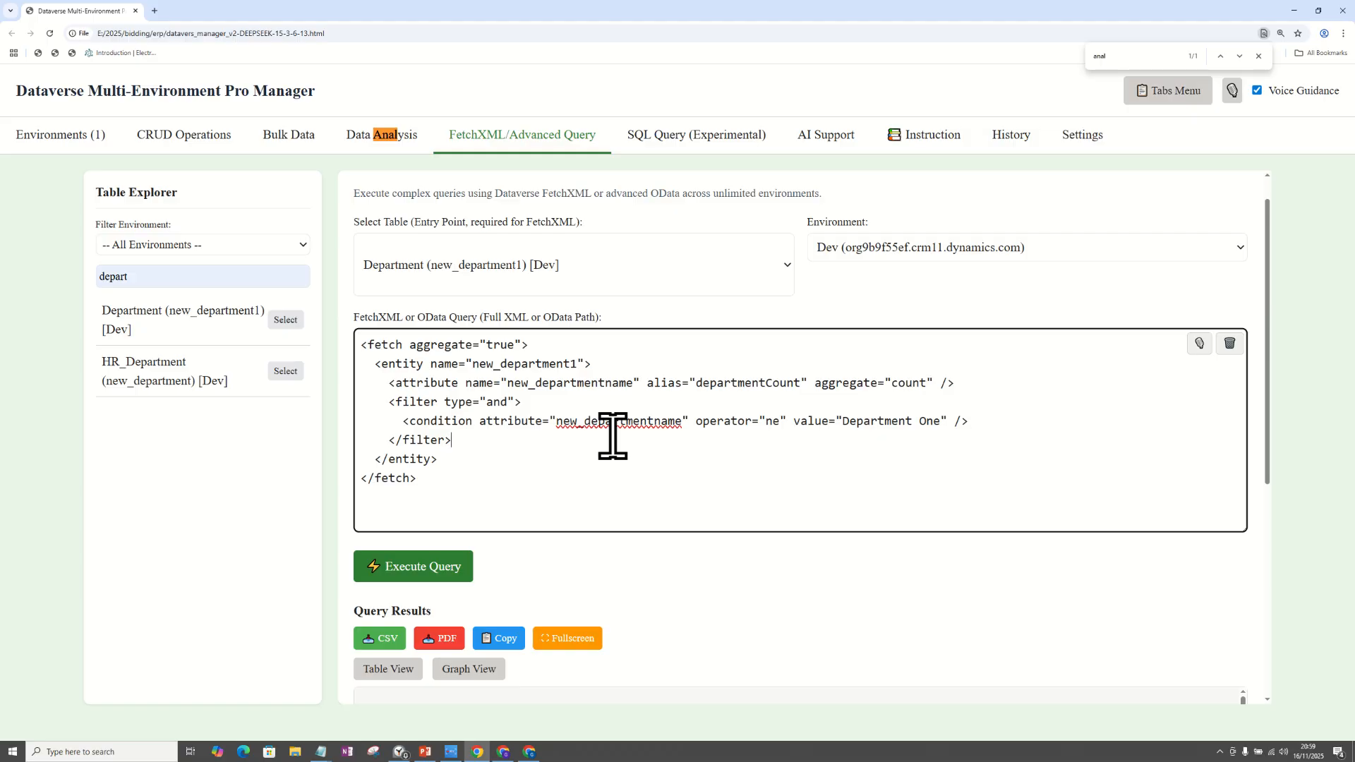
key("ctrl+a")
key("ctrl+v")
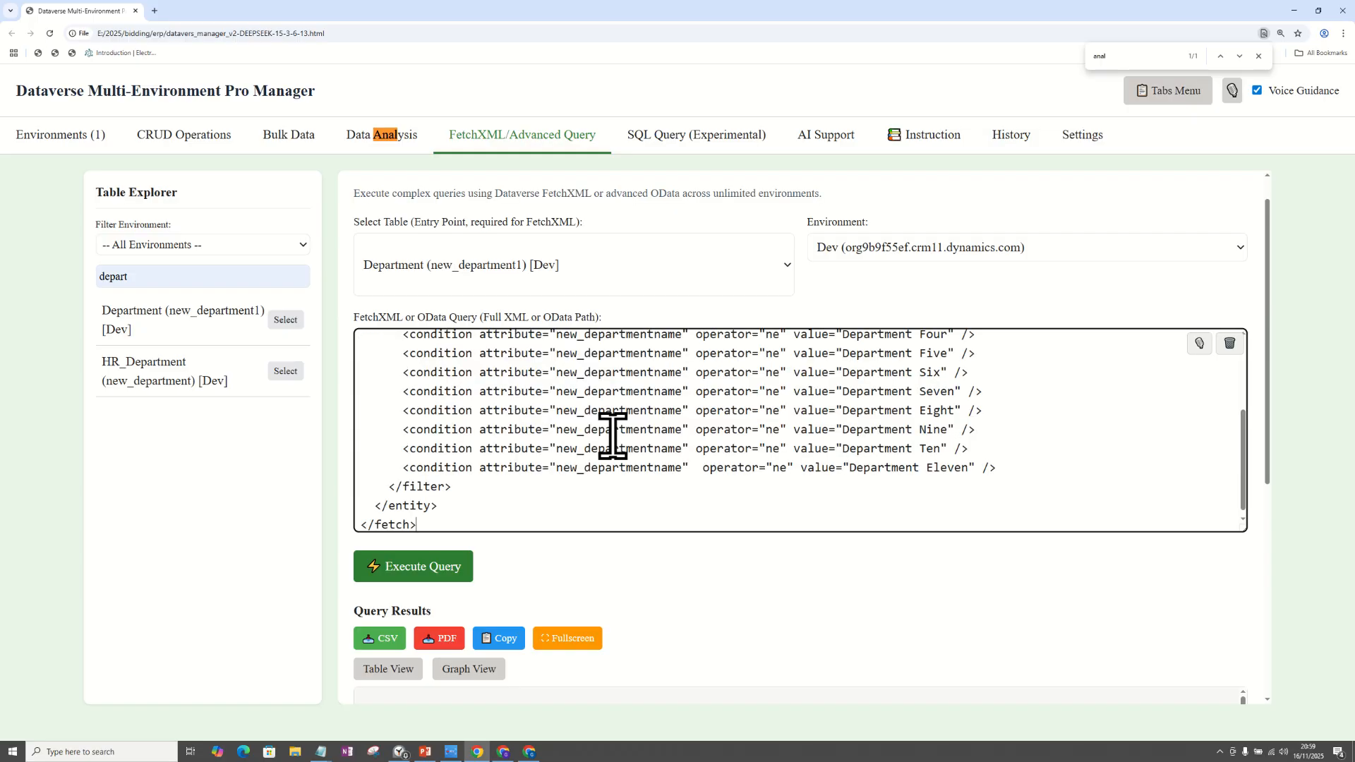
Enlarge the query box to fit the whole FetchXML and review it from the fetch line to the Department One condition.
left_click_drag(1241, 529, 1222, 714)
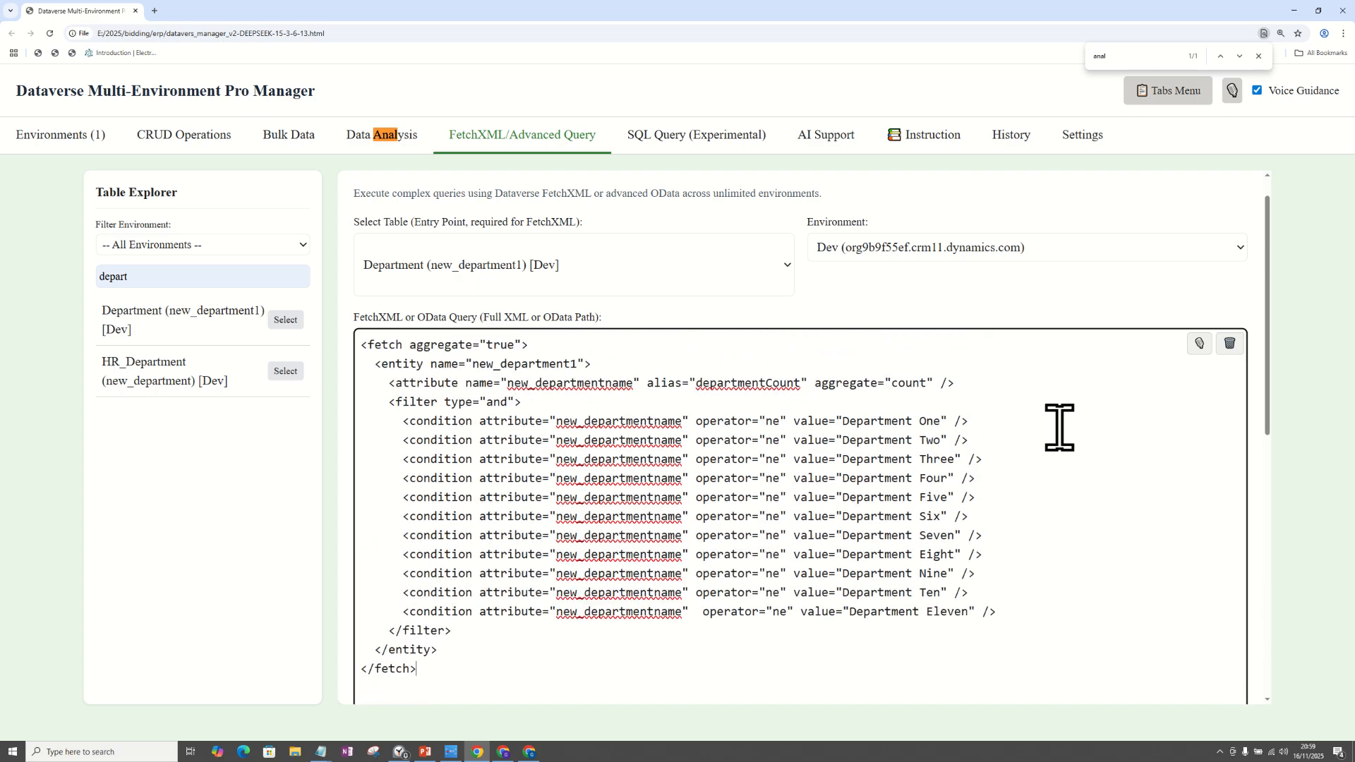
left_click_drag(995, 420, 346, 347)
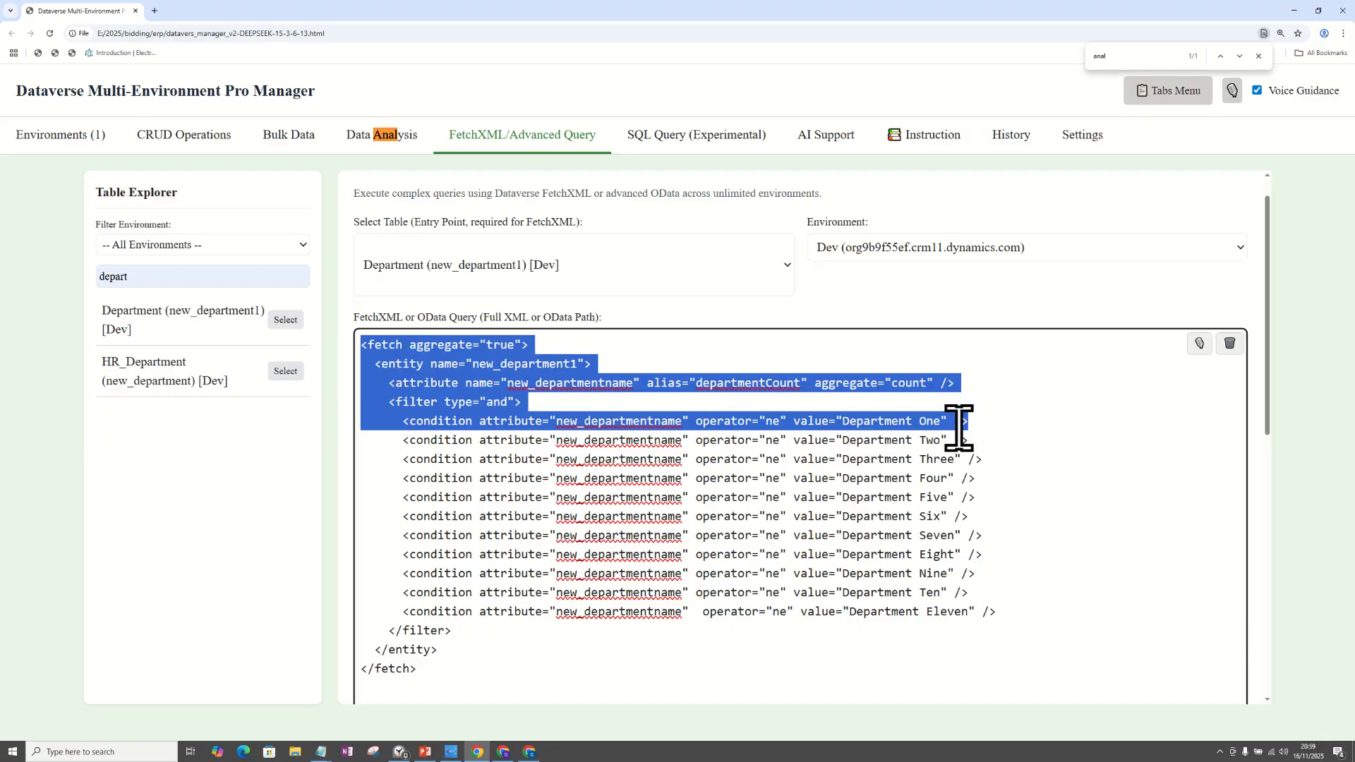
left_click(912, 422)
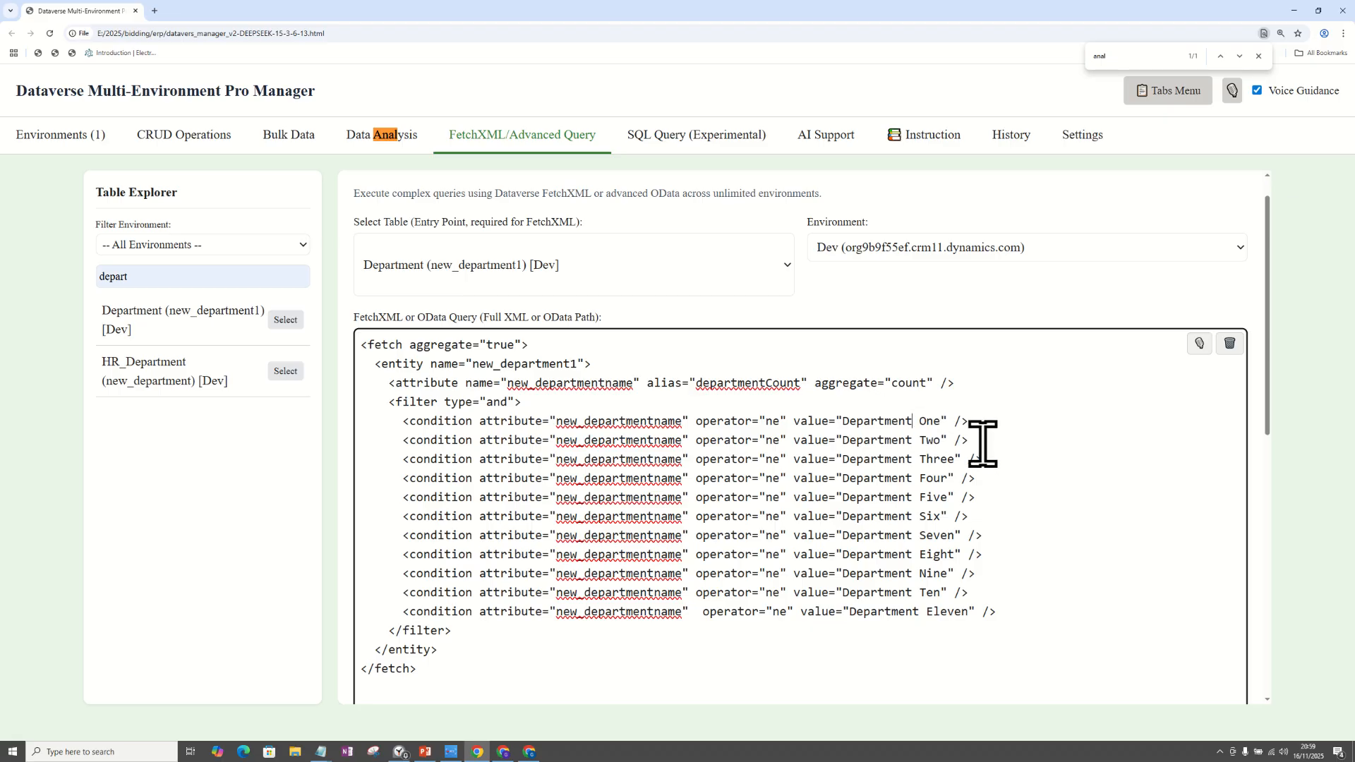
Review the ne conditions in the FetchXML filter, from Department One through Department Eleven.
left_click_drag(982, 444, 332, 432)
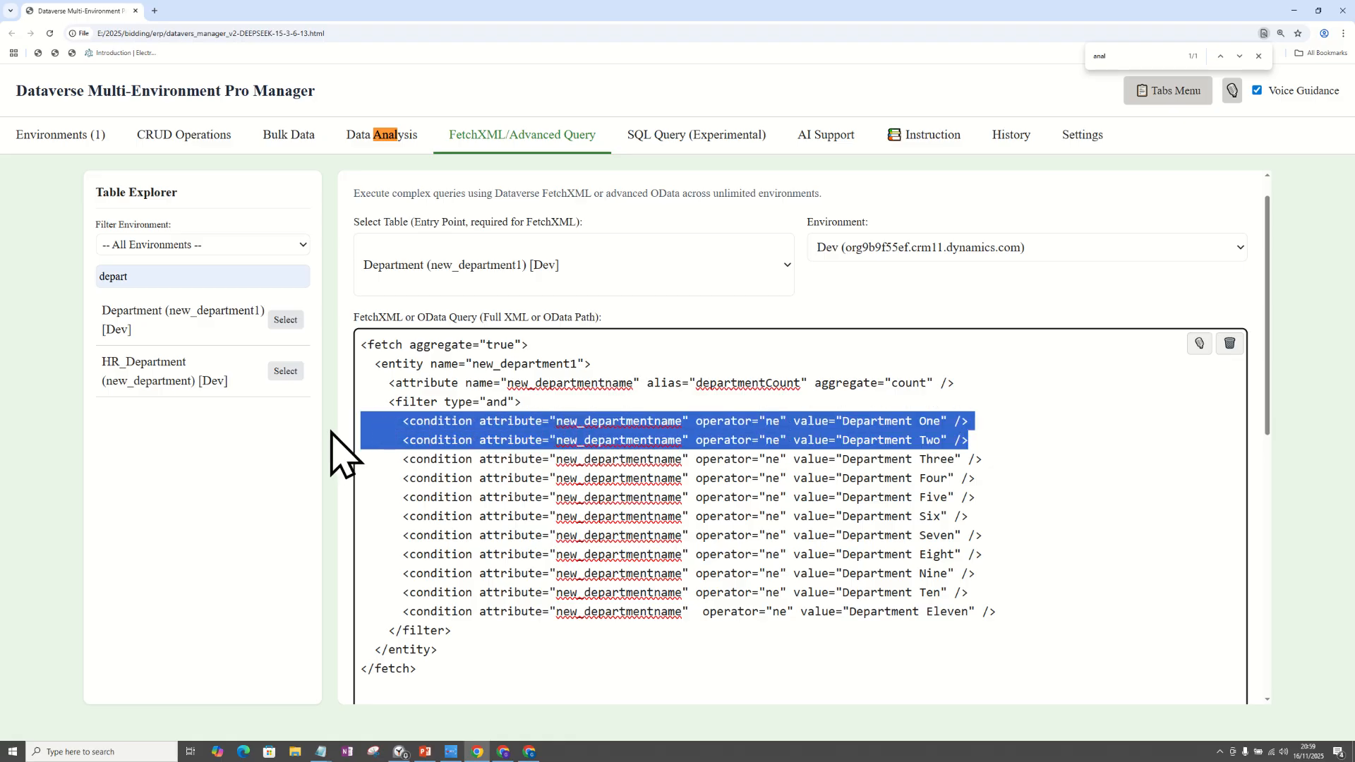
left_click_drag(999, 460, 358, 459)
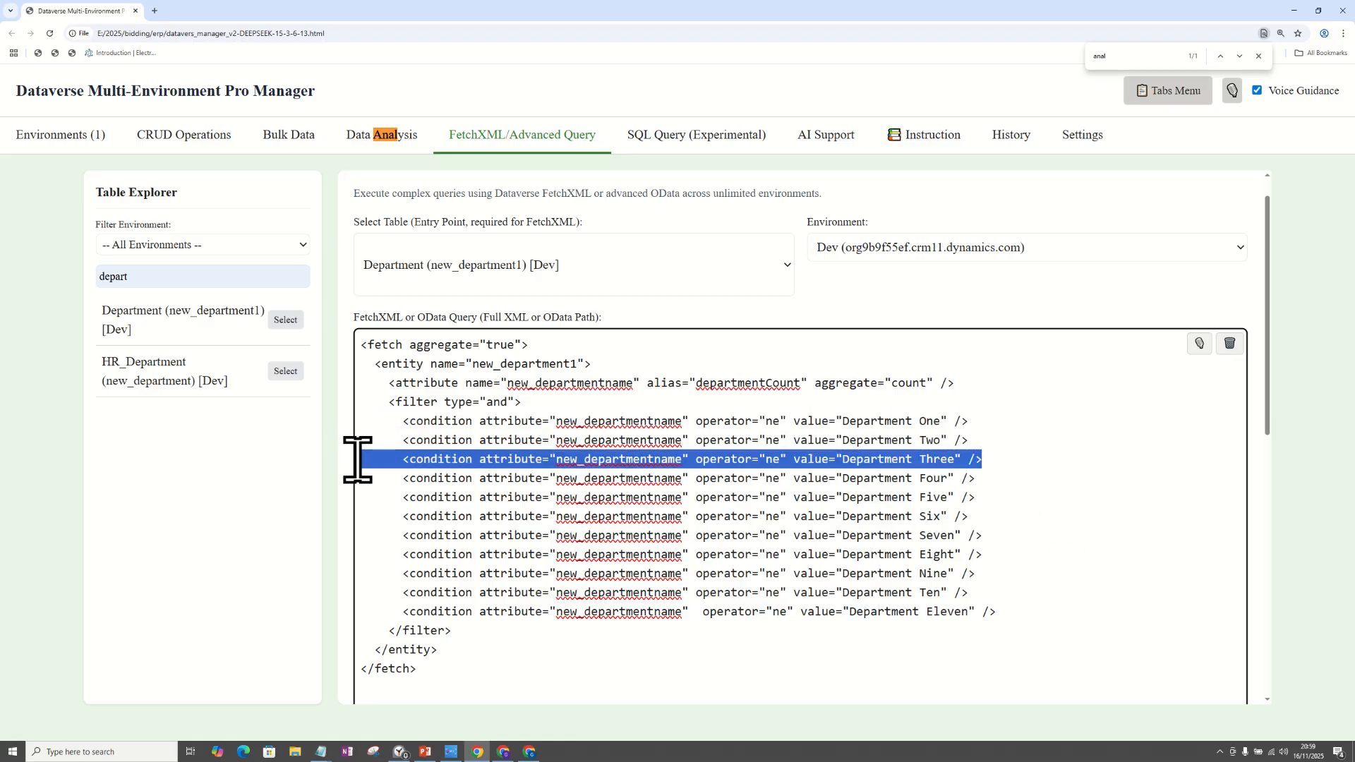
left_click_drag(1023, 614, 326, 407)
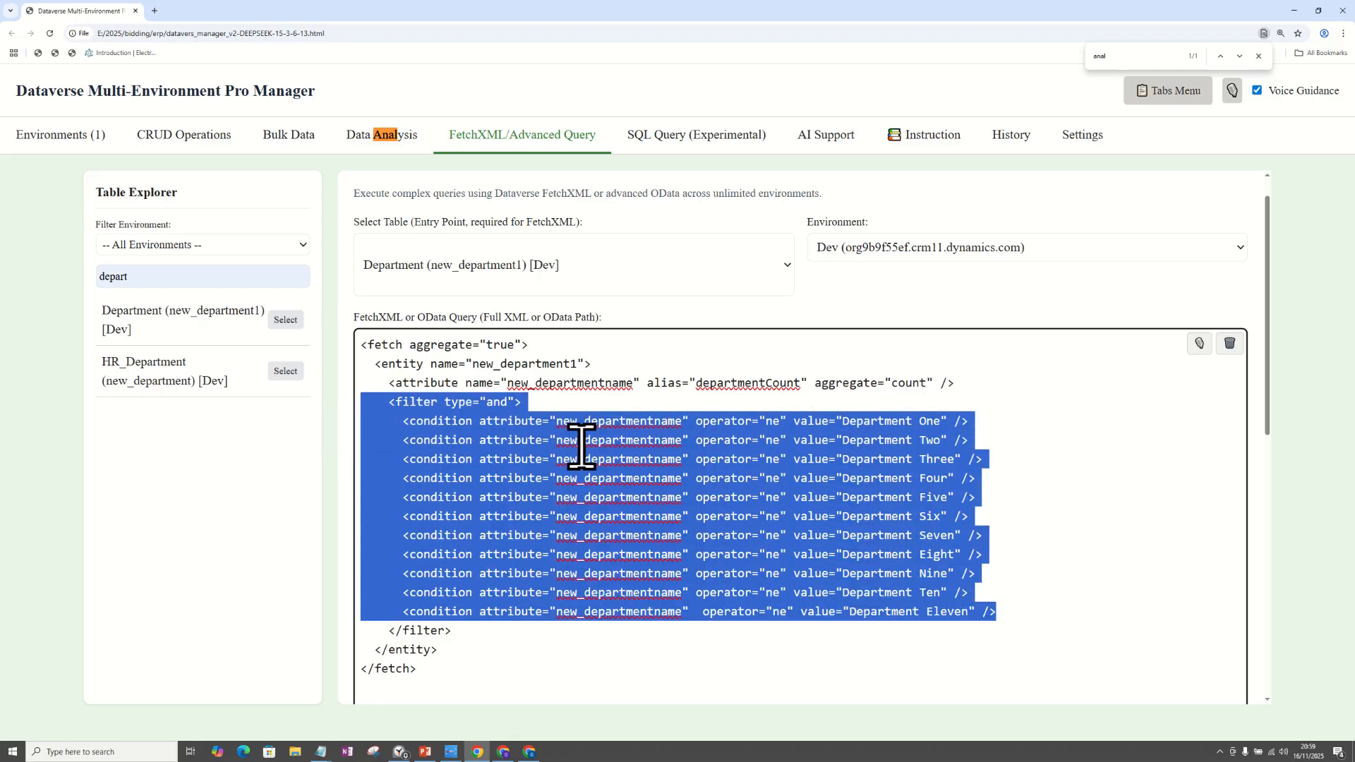
Execute the count query with the eleven exclusions and check the departmentCount value in the results.
left_click_drag(1269, 375, 1259, 484)
left_click(423, 509)
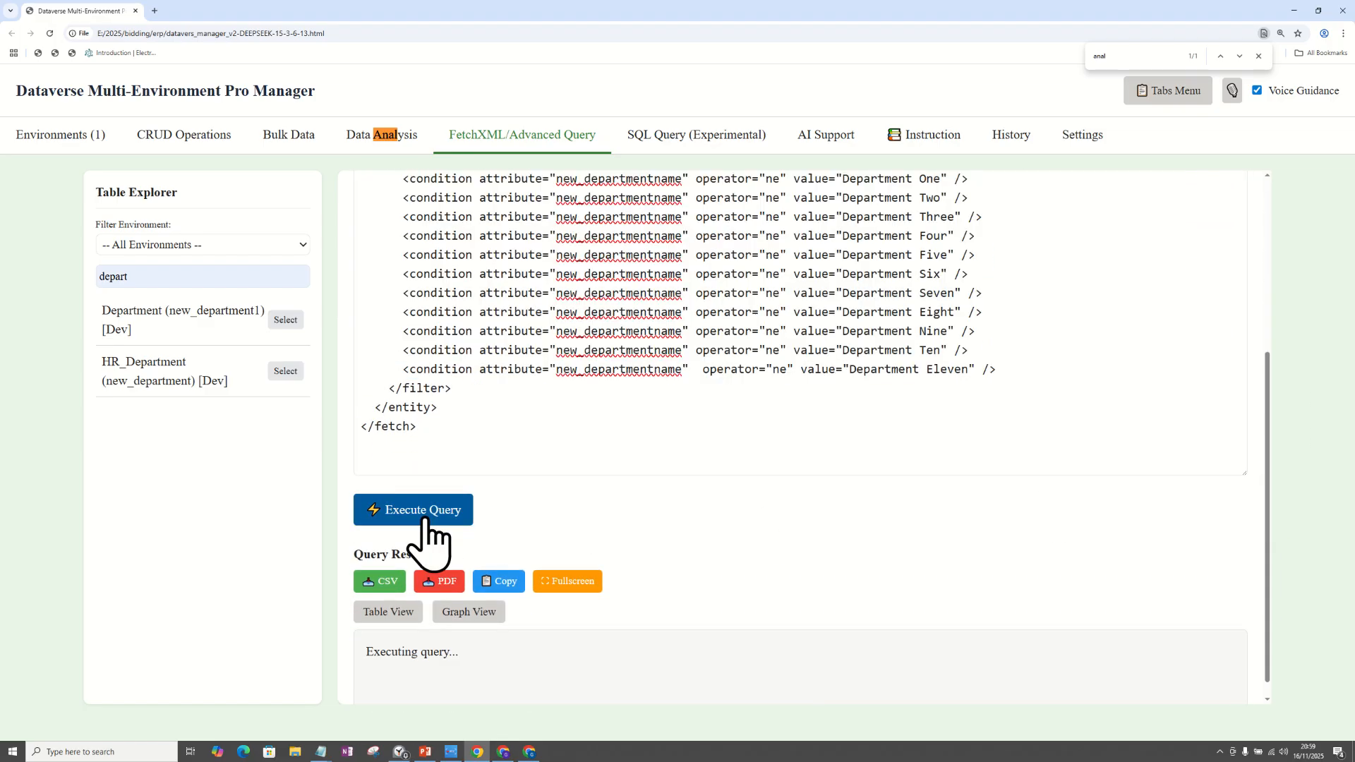
left_click_drag(1267, 374, 1265, 543)
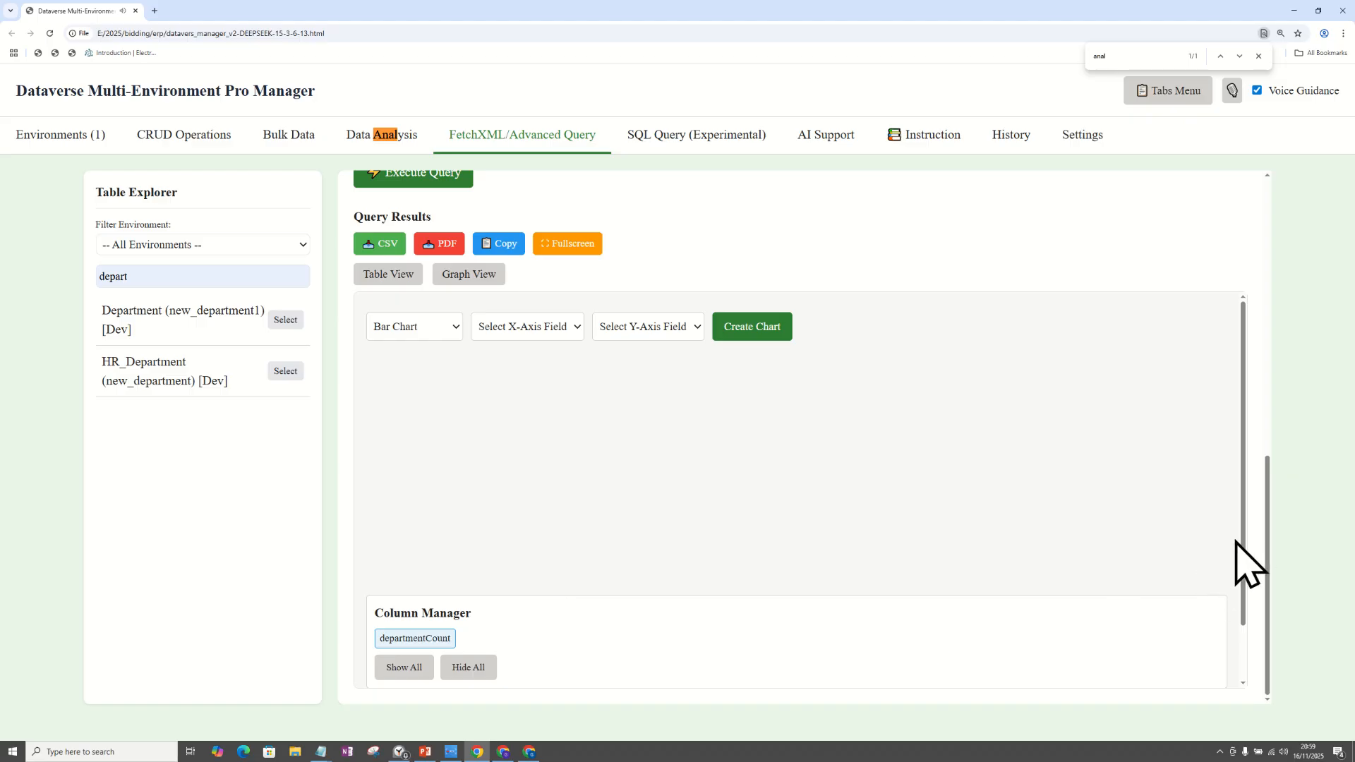
left_click_drag(1237, 542, 1241, 632)
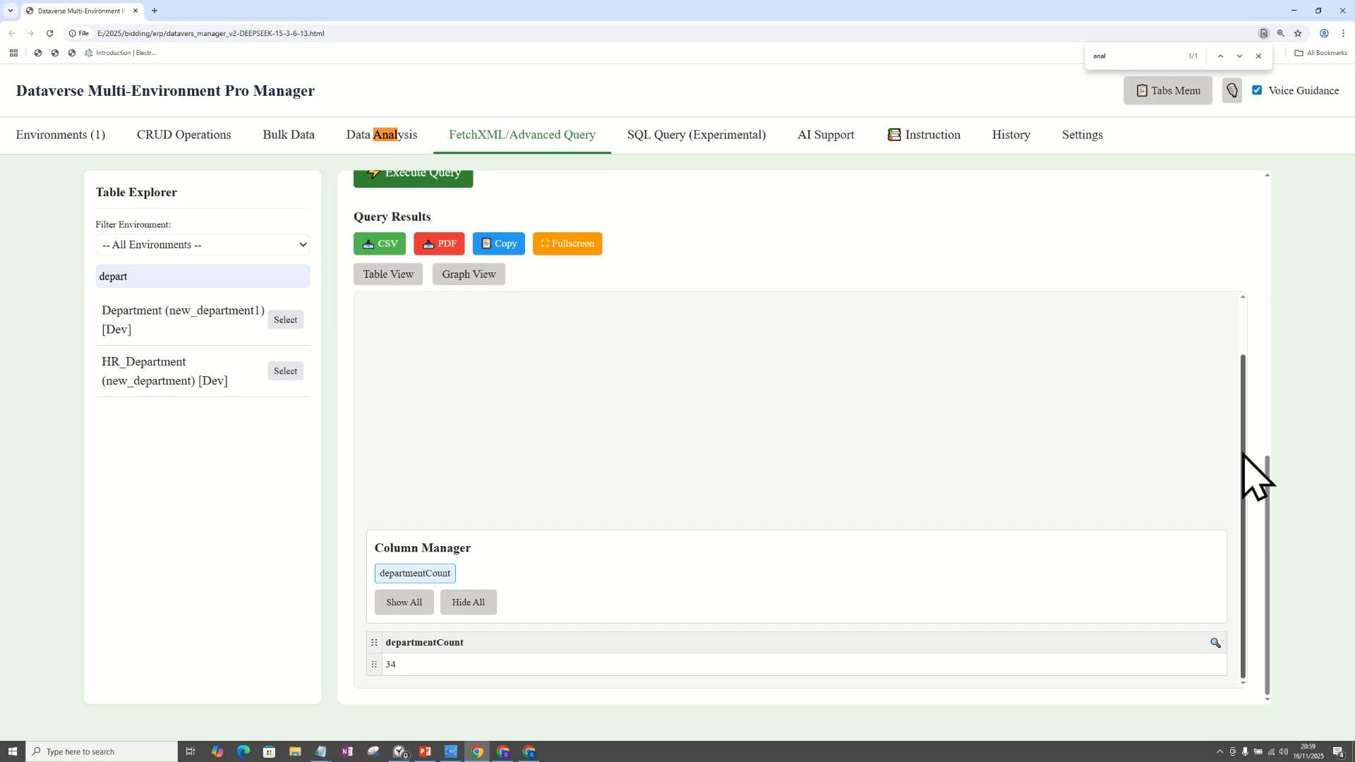
Replace the whole query with the non-aggregate FetchXML that returns new_departmentname from new_department, with ne conditions for Department One and Department Two.
left_click_drag(1267, 487, 1283, 272)
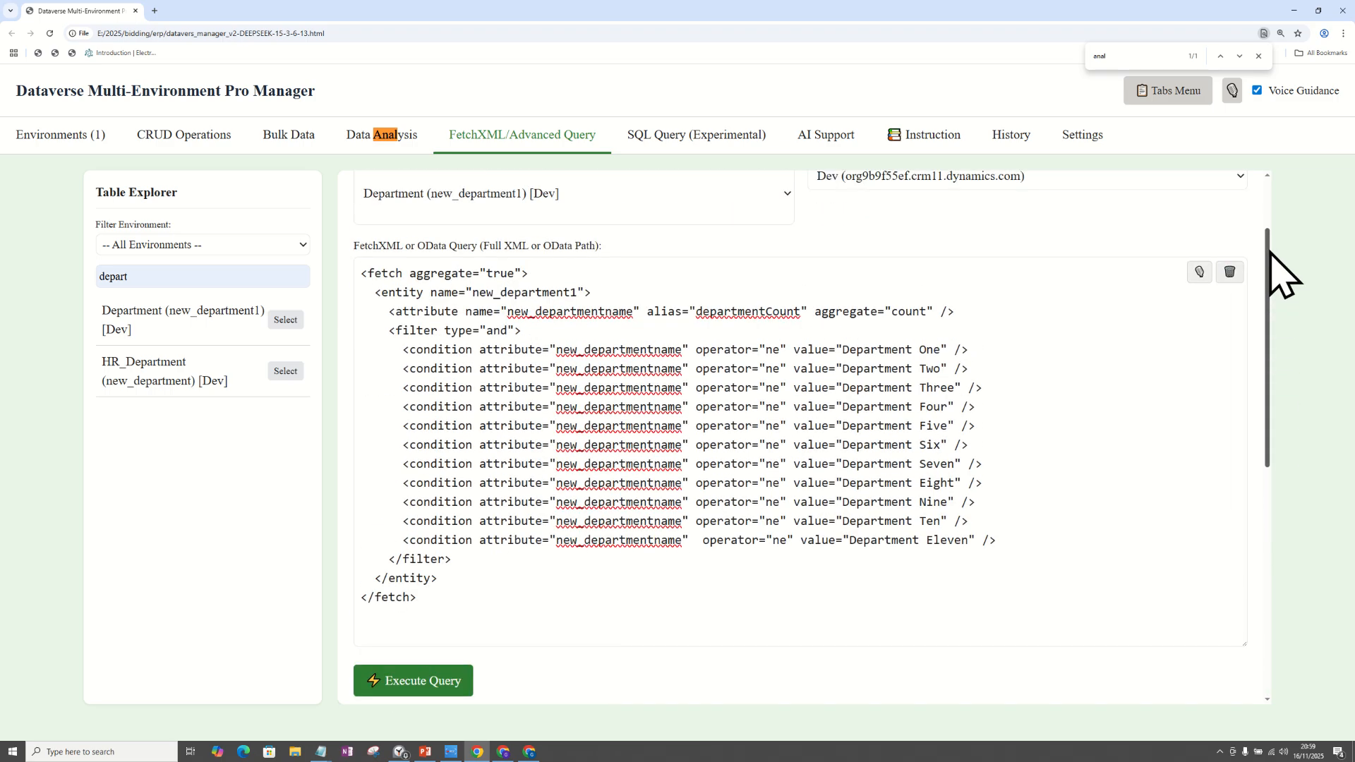
left_click_drag(340, 324, 983, 520)
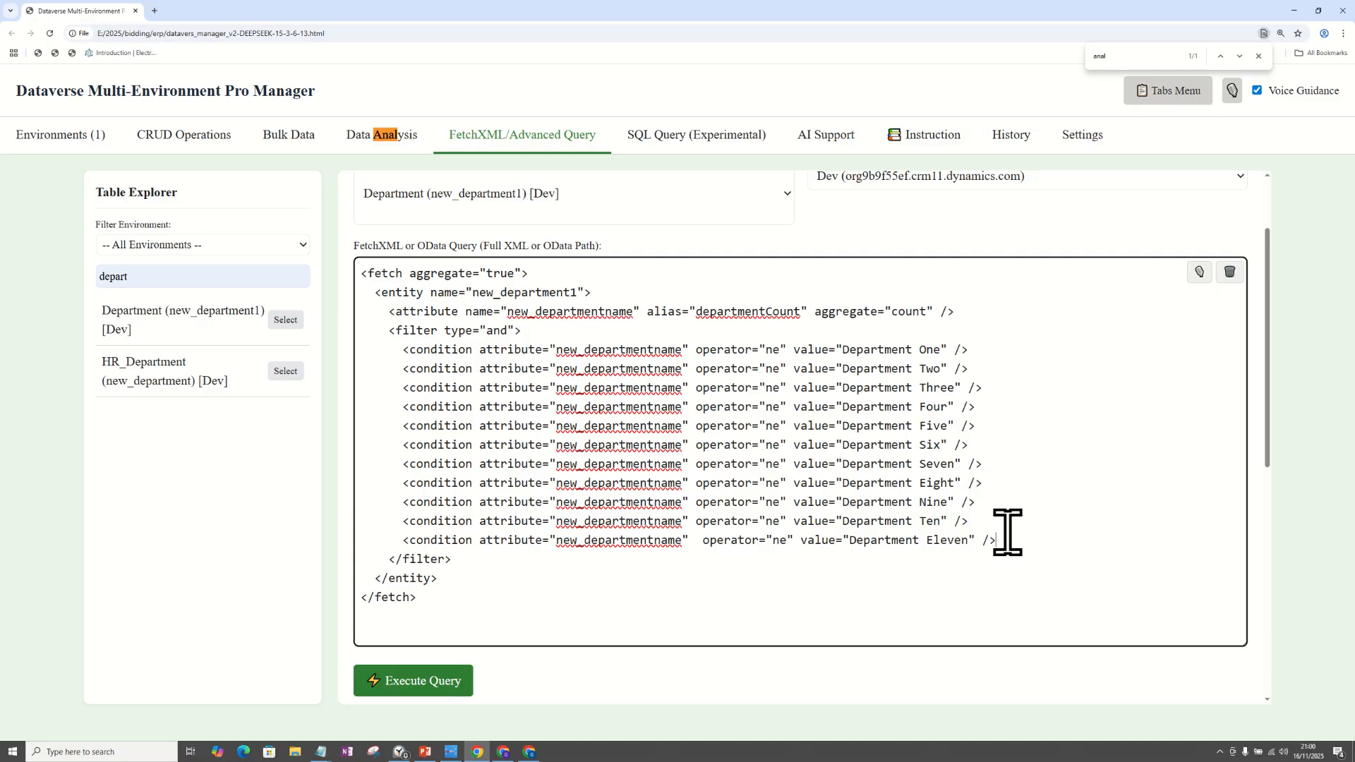
key("ctrl+a")
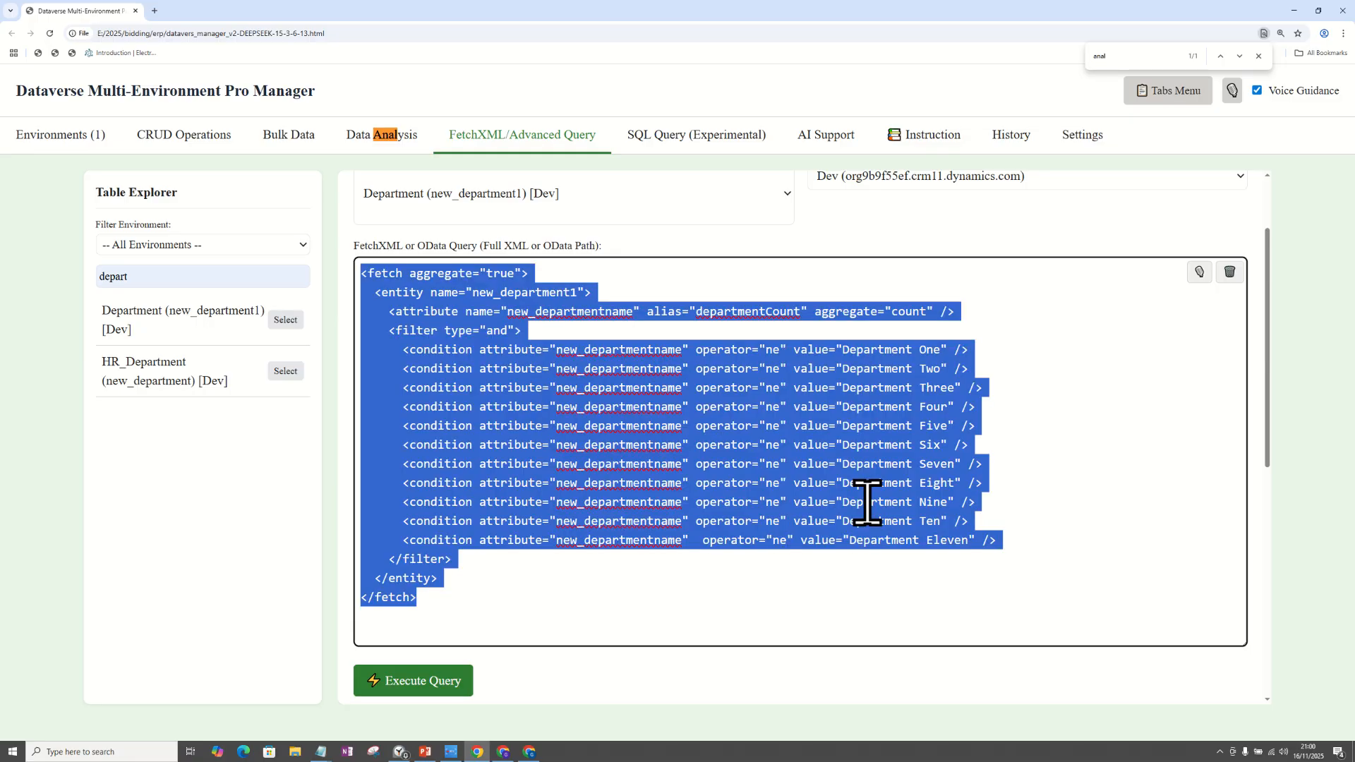
key("Delete")
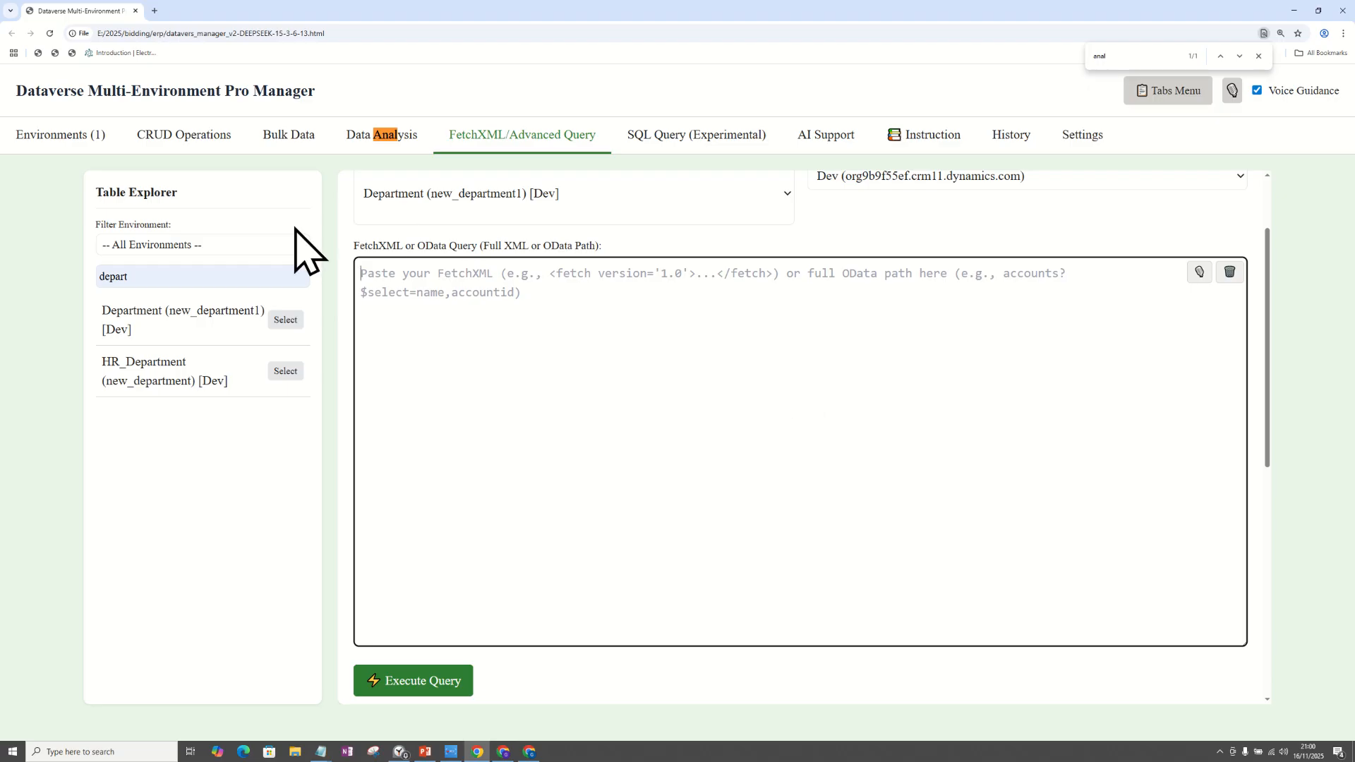
key("alt+Tab")
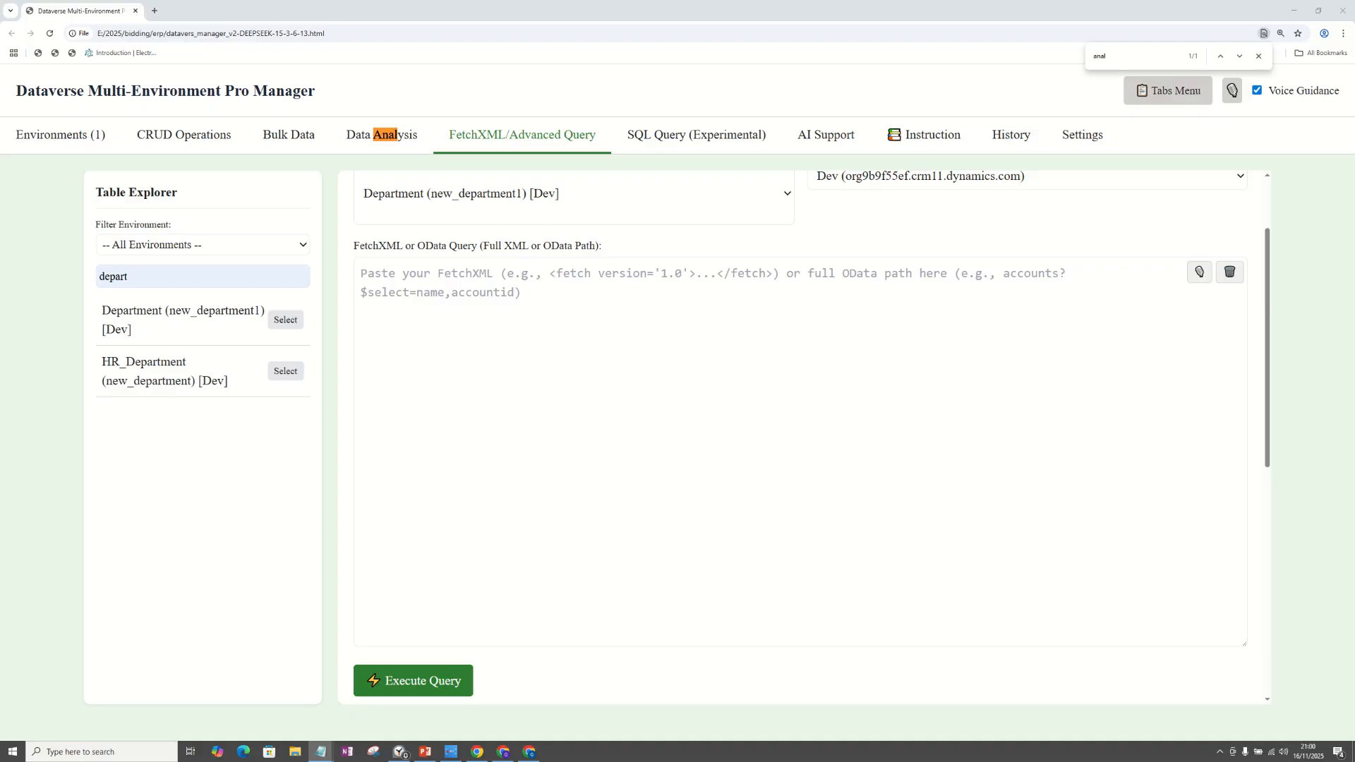
left_click(516, 324)
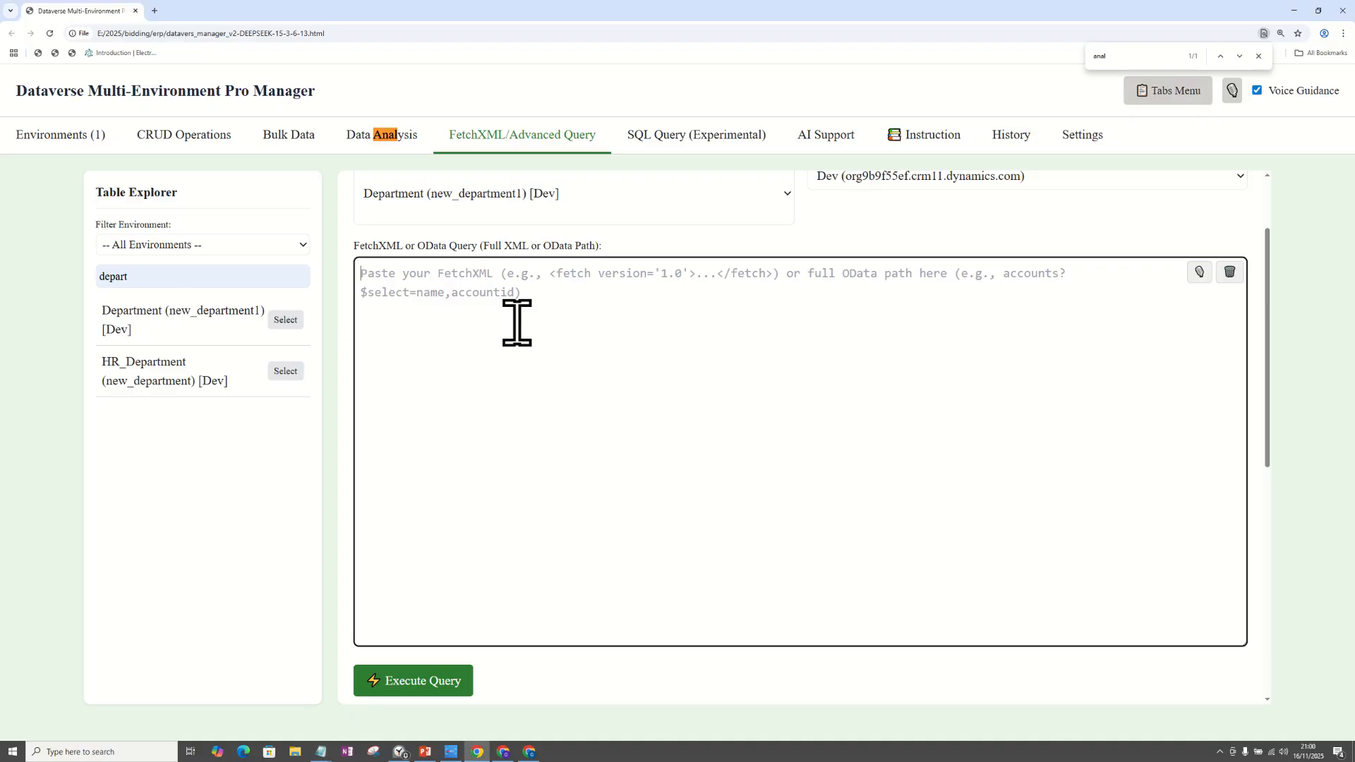
type("<fetch>   <entity name=\"new_department\">     <attribute name=\"new_departmentname\" />     <filter type=\"and\">       <condition attribute=\"new_departmentname\" operator=\"ne\" value=\"Department One\" />       <condition attribute=\"new_departmentname\" operator=\"ne\" value=\"Department Two\" />")
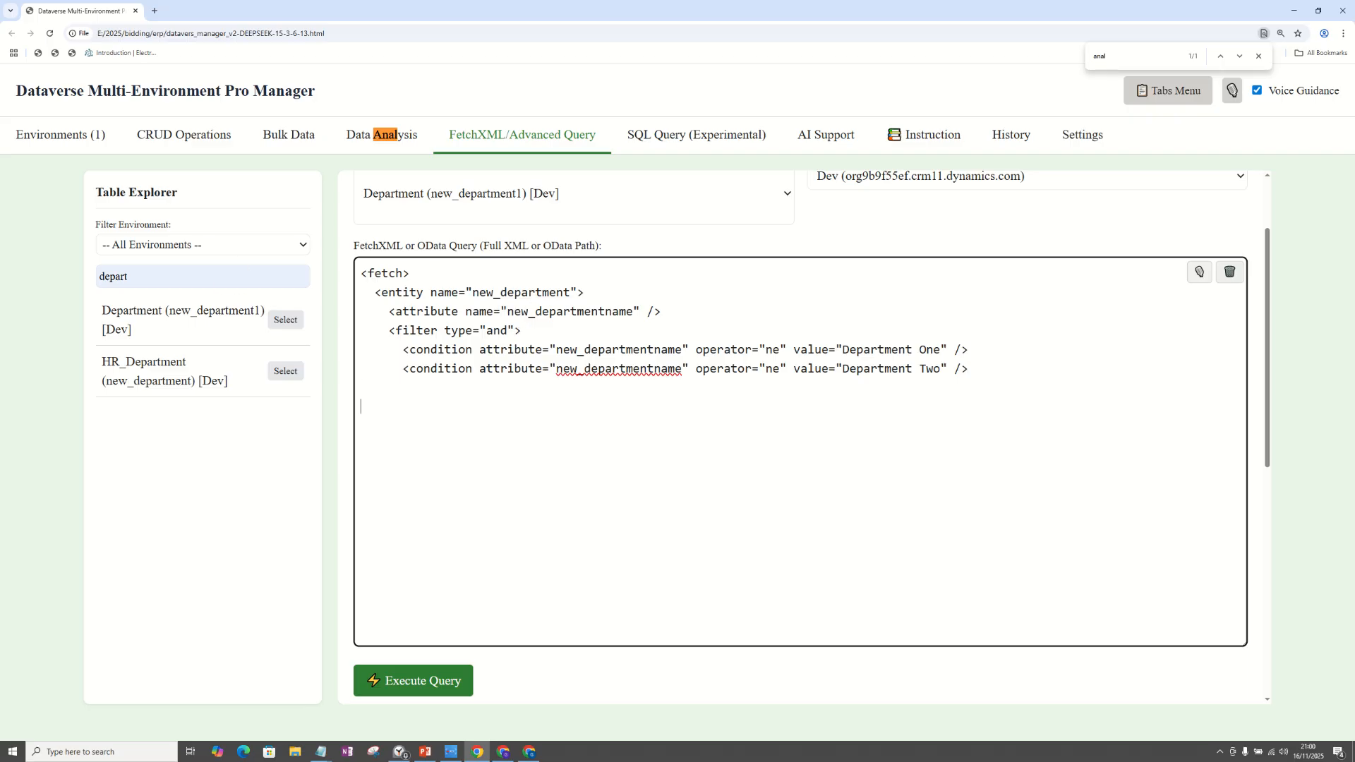
key("alt+Tab")
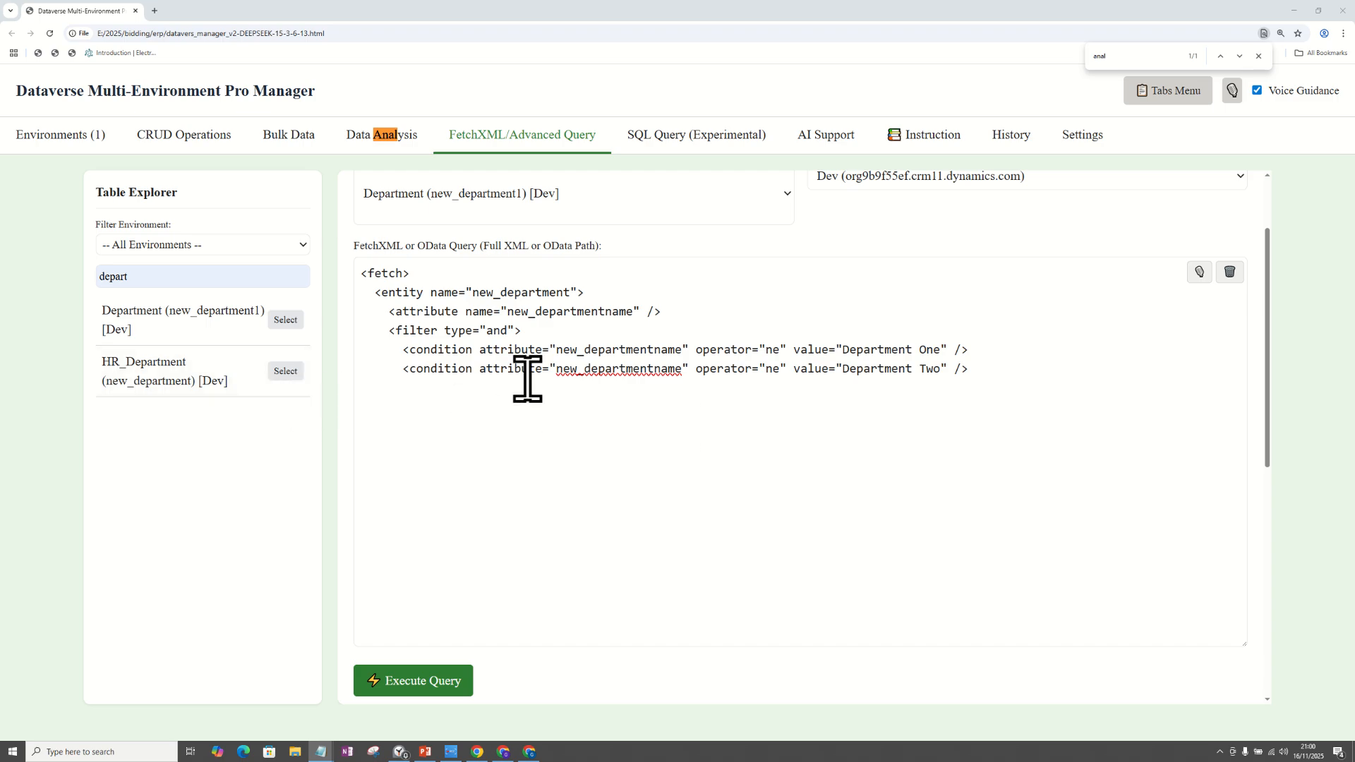
left_click(399, 420)
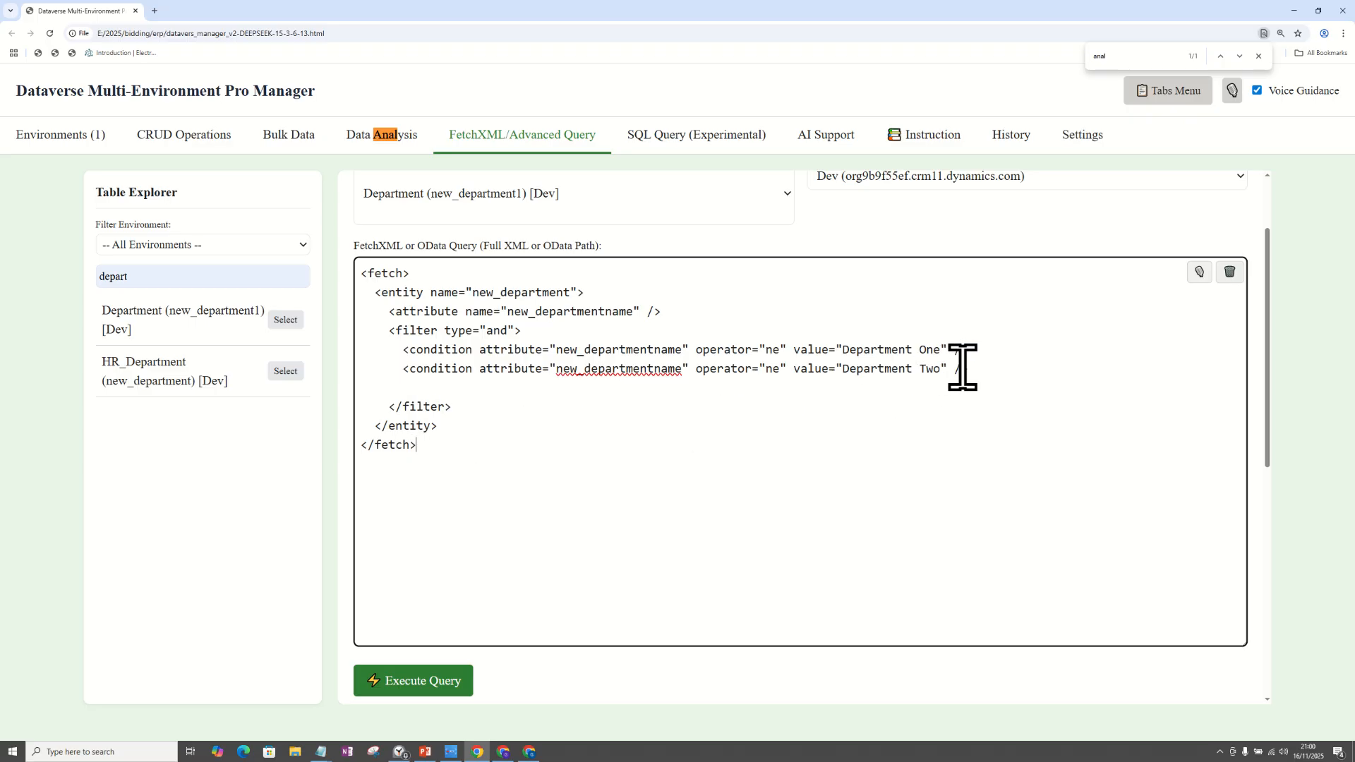
Review the two ne conditions and try to execute the query against the new_department entity.
left_click_drag(983, 378, 374, 349)
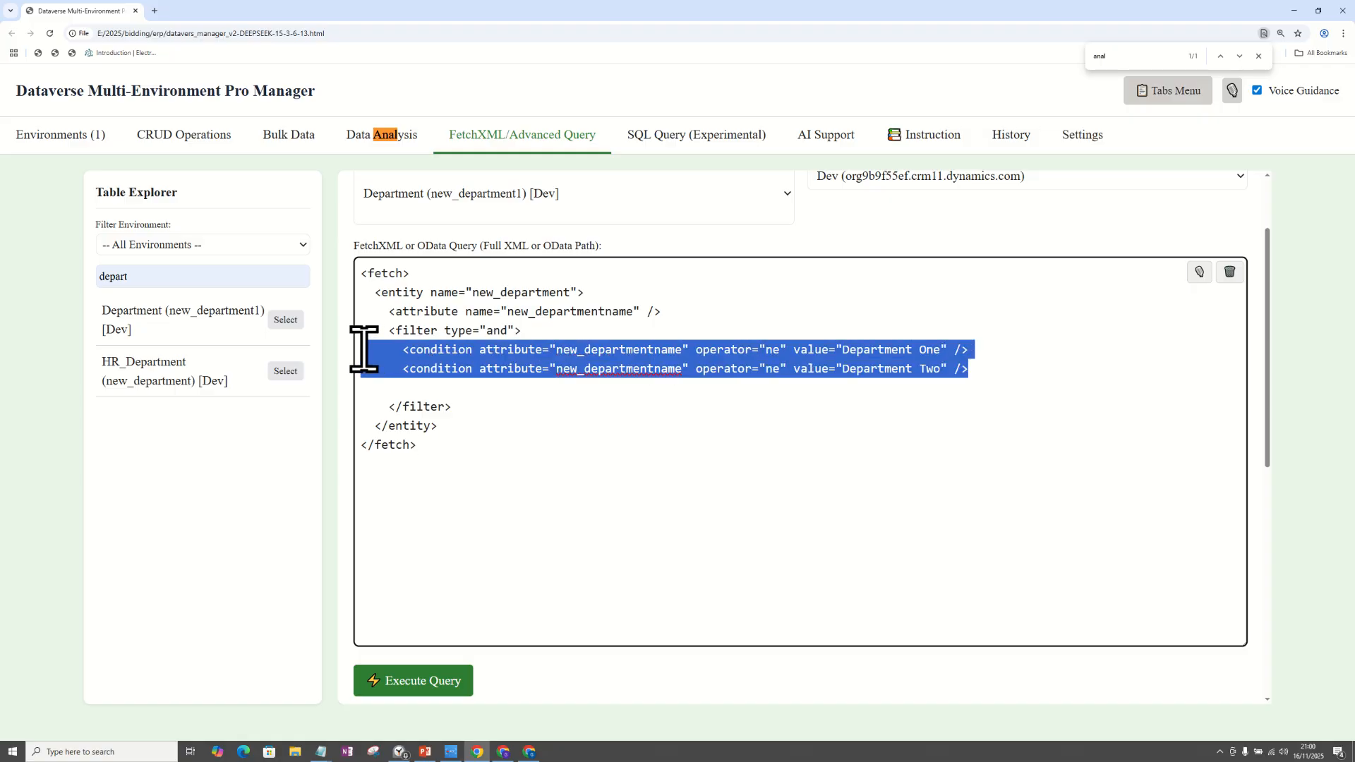
left_click(950, 367)
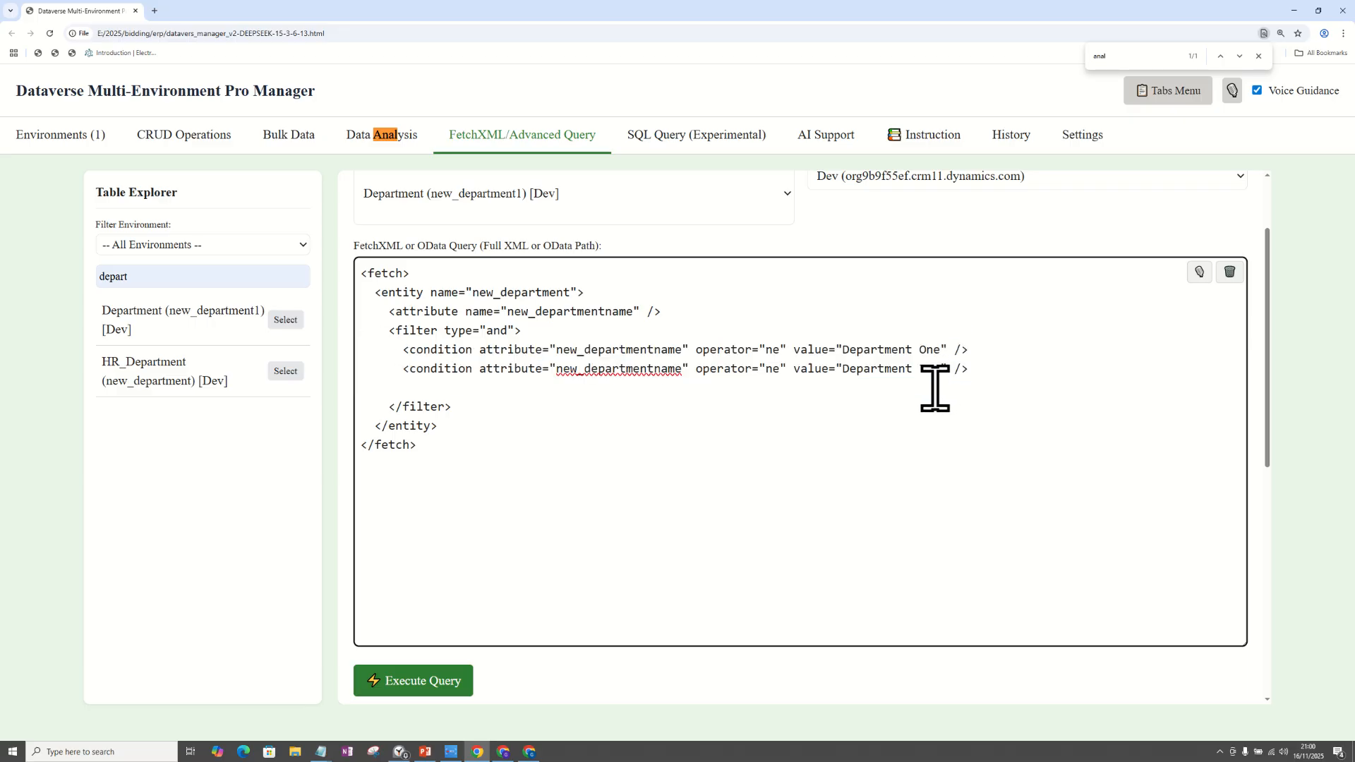
left_click(455, 683)
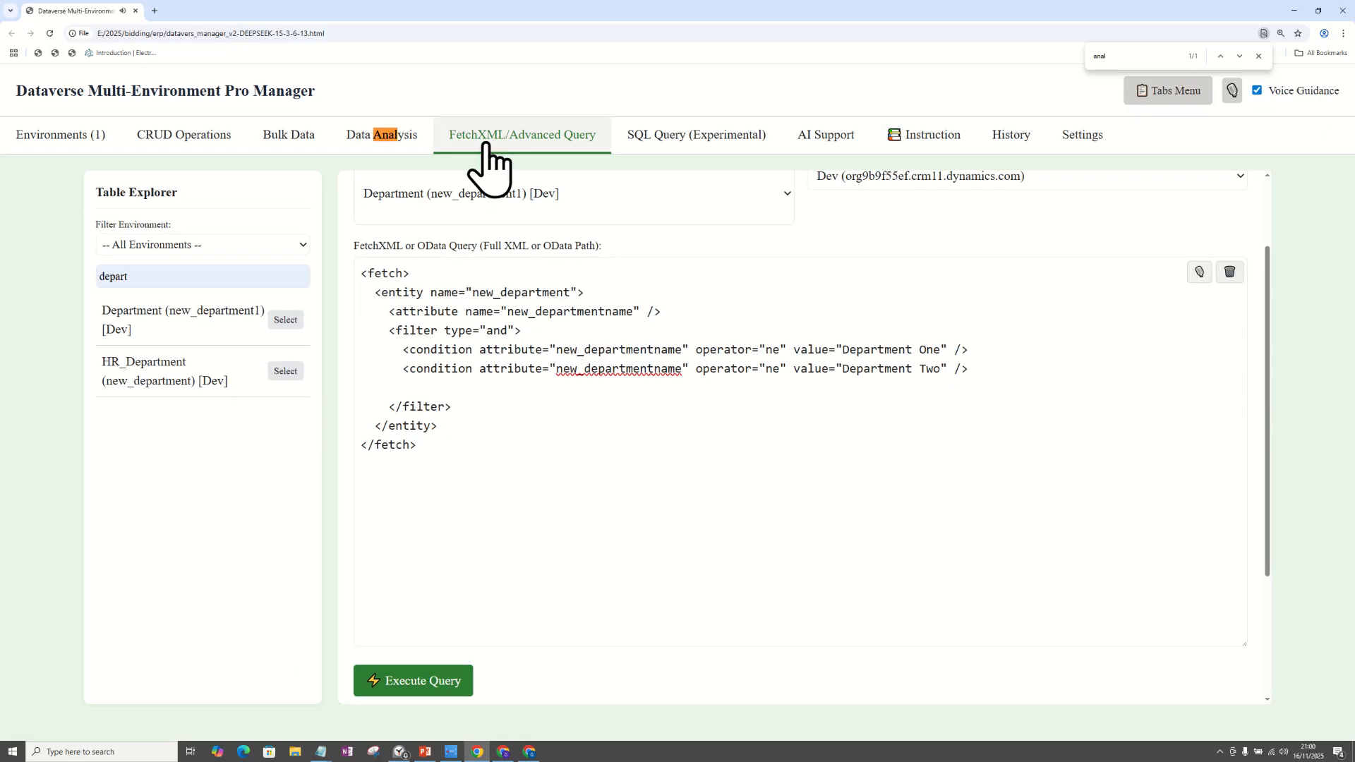
Change the entity name in the FetchXML to new_department1 and execute the query.
left_click(572, 293)
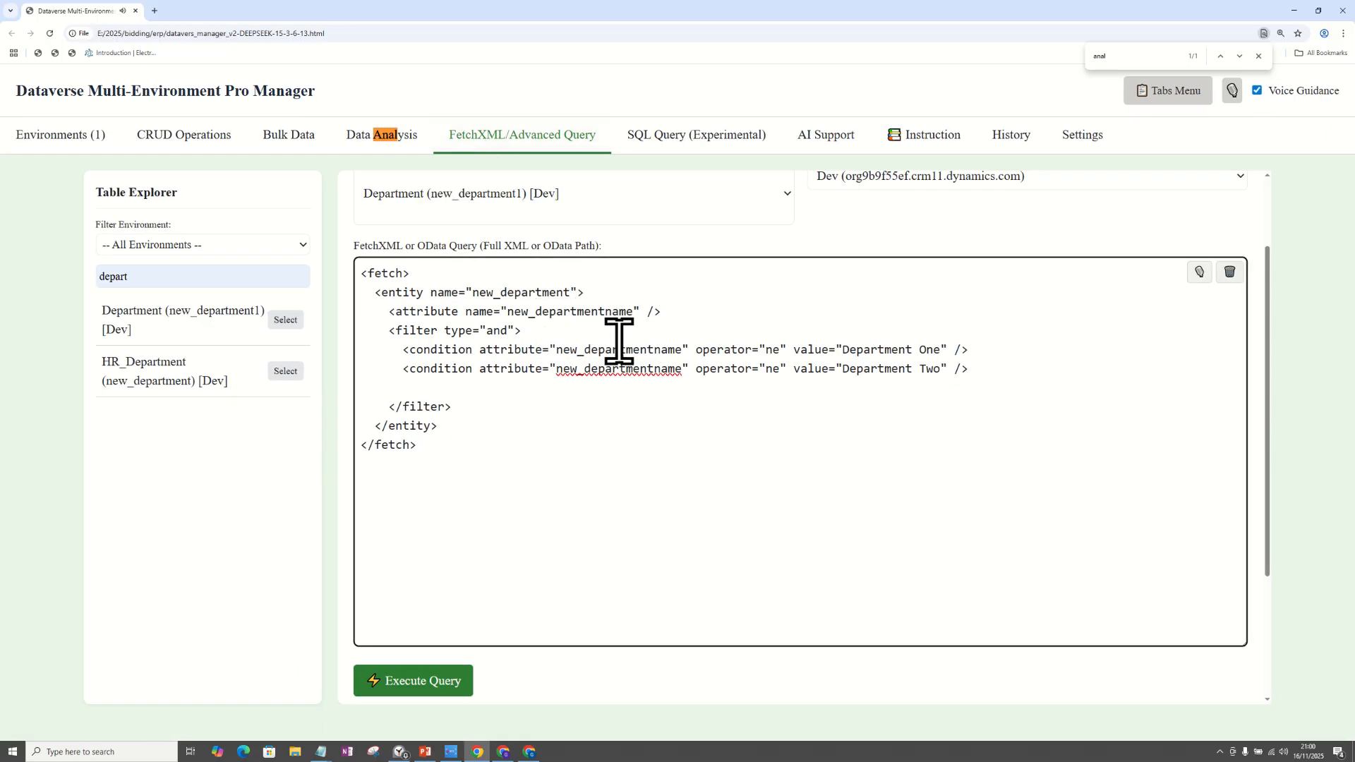
left_click(425, 680)
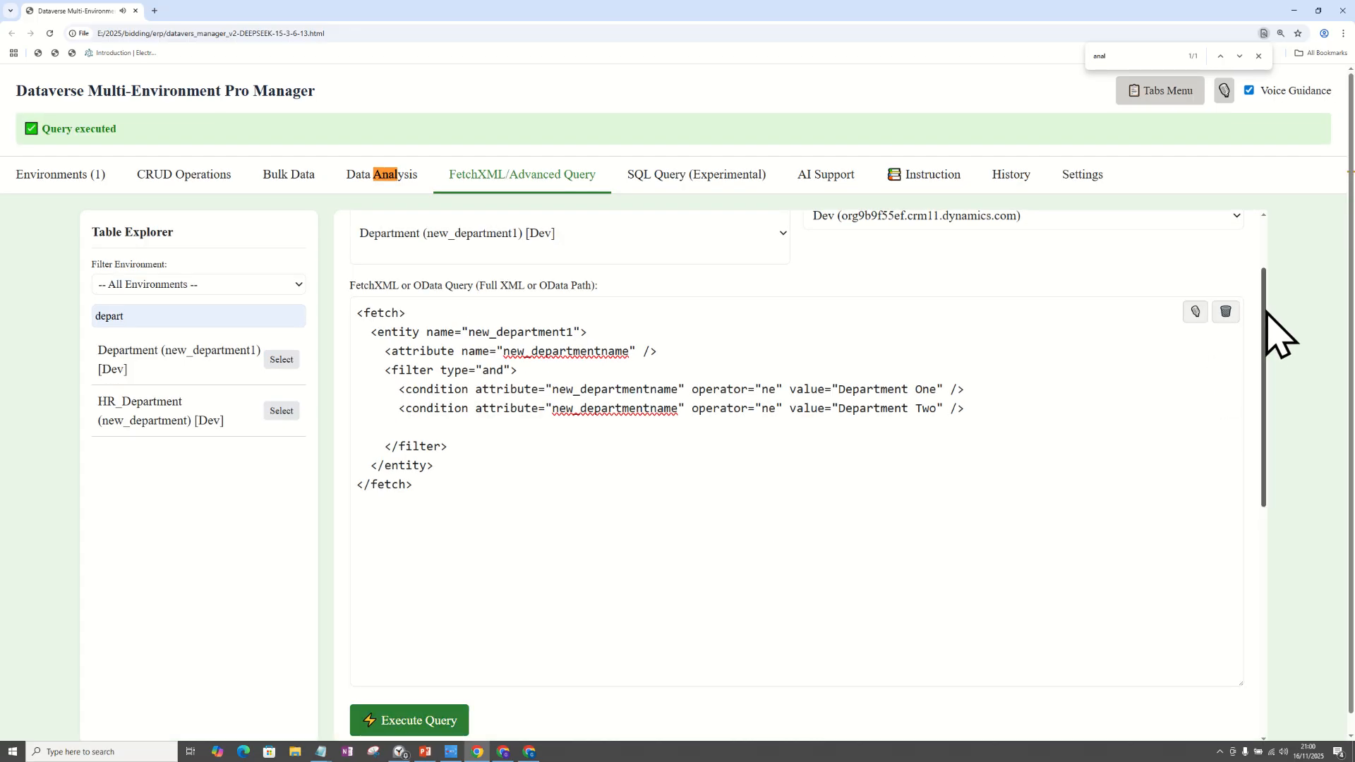
left_click_drag(1267, 328, 1256, 584)
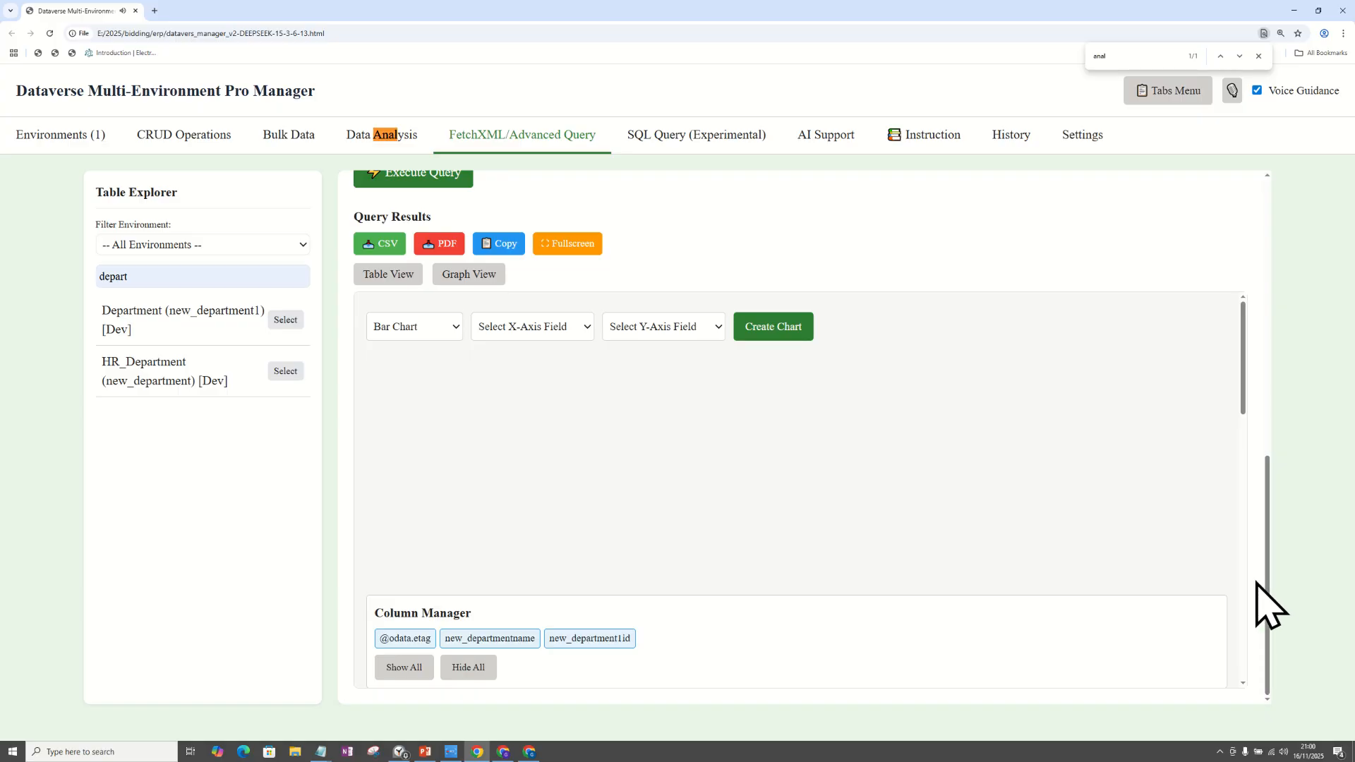
Check the returned new_departmentname rows against the Department One and Department Two exclusions in the query.
scroll(1168, 605, "down", 4)
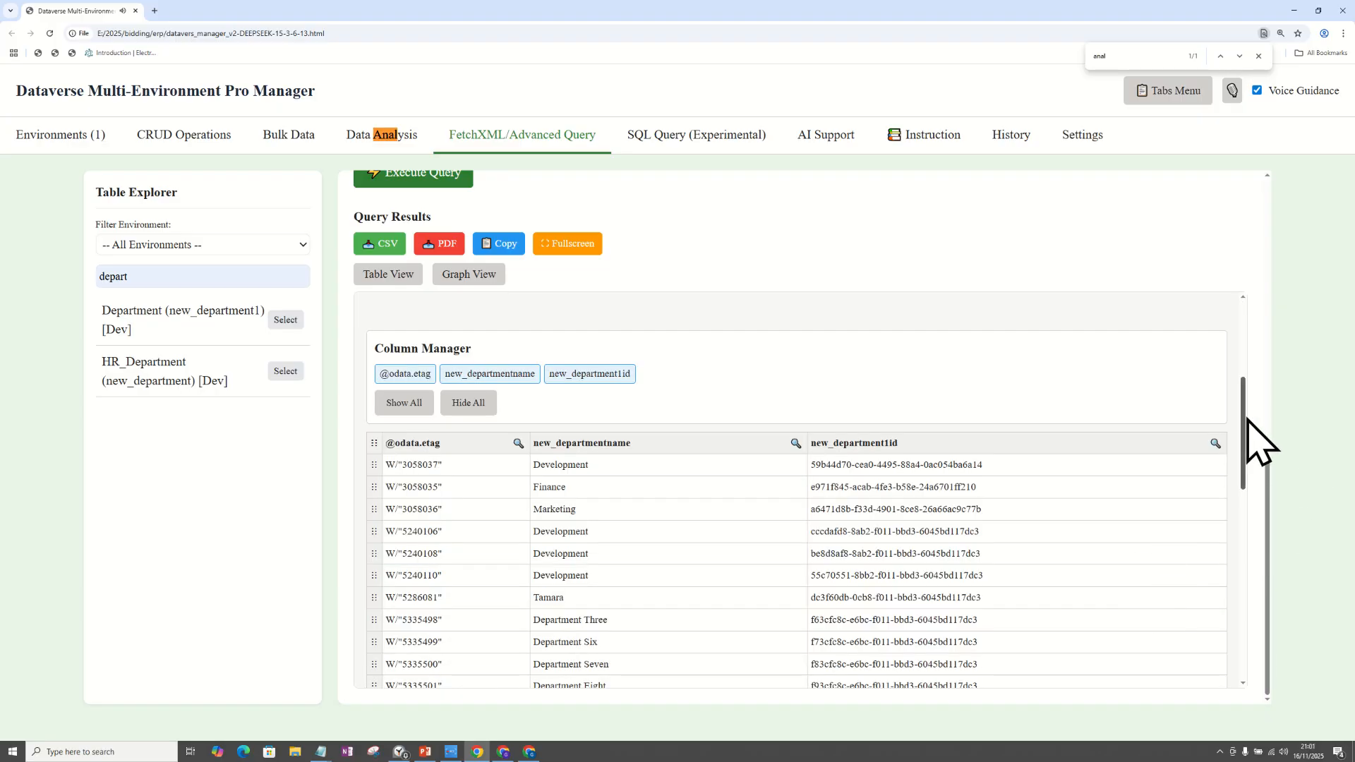
scroll(1228, 417, "up", 1)
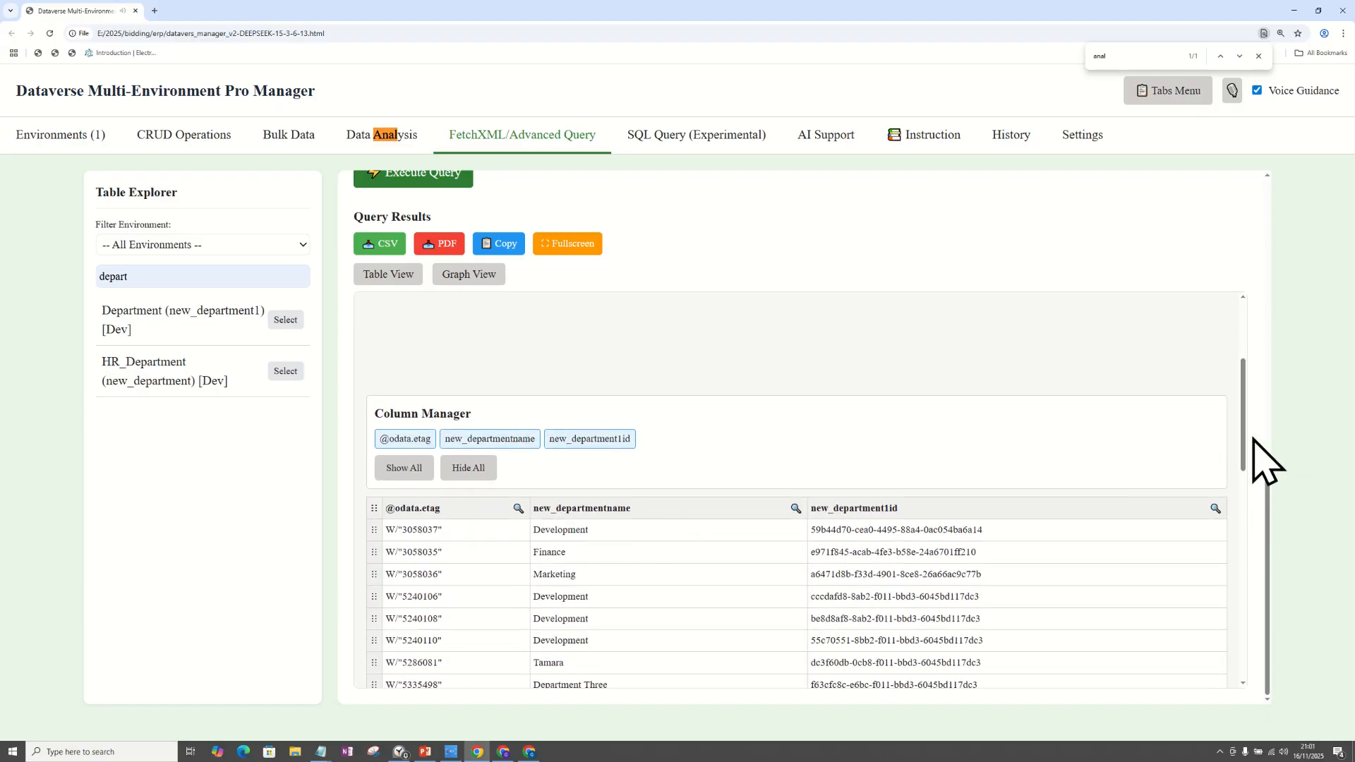
scroll(1246, 417, "up", 2)
scroll(1242, 396, "up", 2)
left_click_drag(1264, 475, 1268, 277)
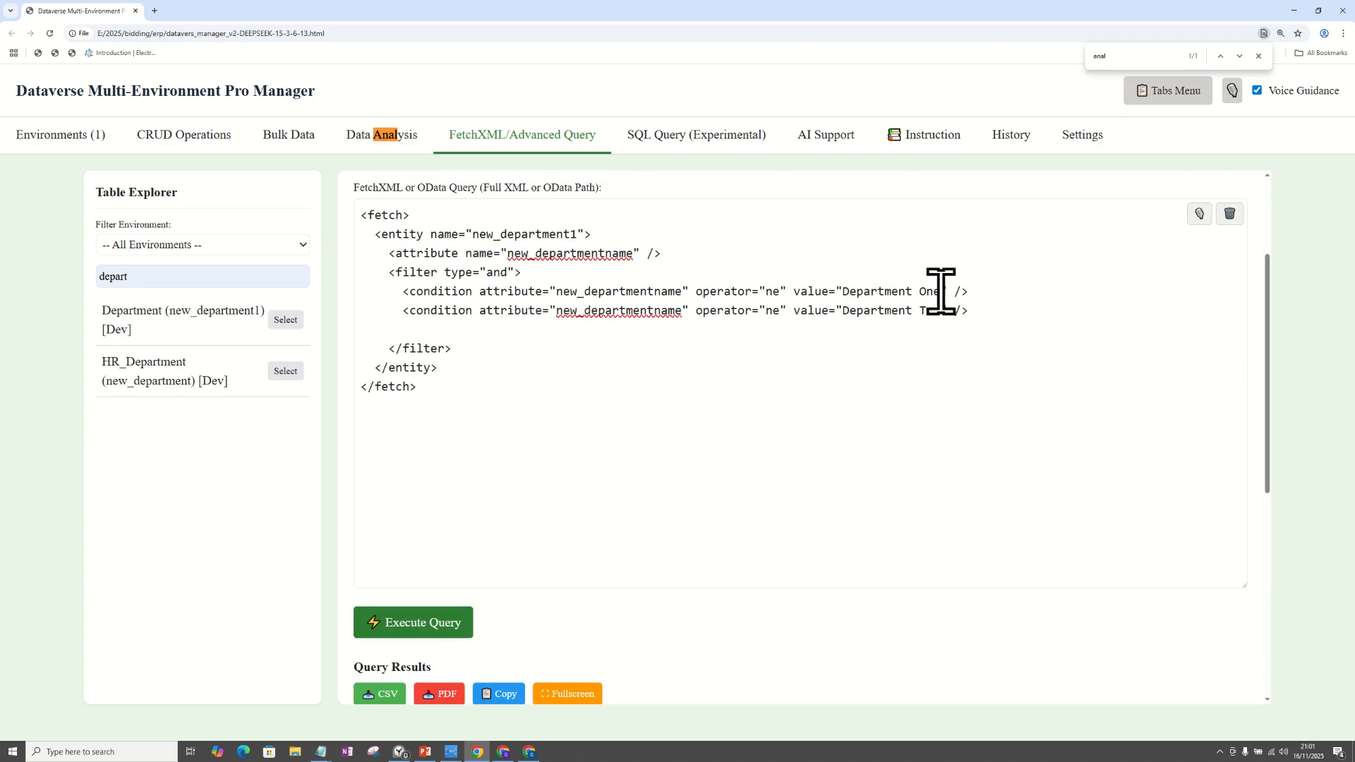
left_click_drag(941, 292, 847, 293)
left_click_drag(942, 312, 843, 311)
left_click_drag(1267, 305, 1246, 519)
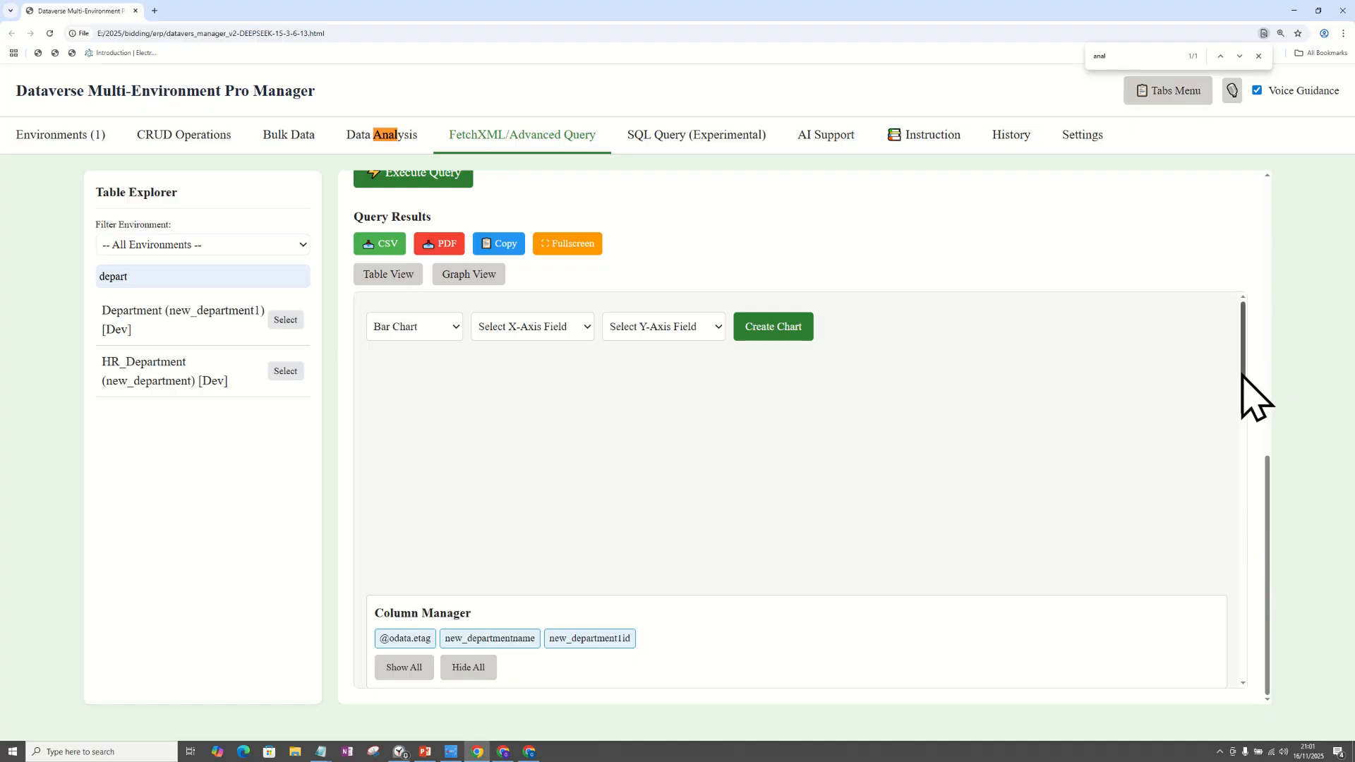
left_click_drag(1243, 378, 1226, 634)
Copy the name DZino4 from the results onto a new line below the Department Two condition.
double_click(544, 487)
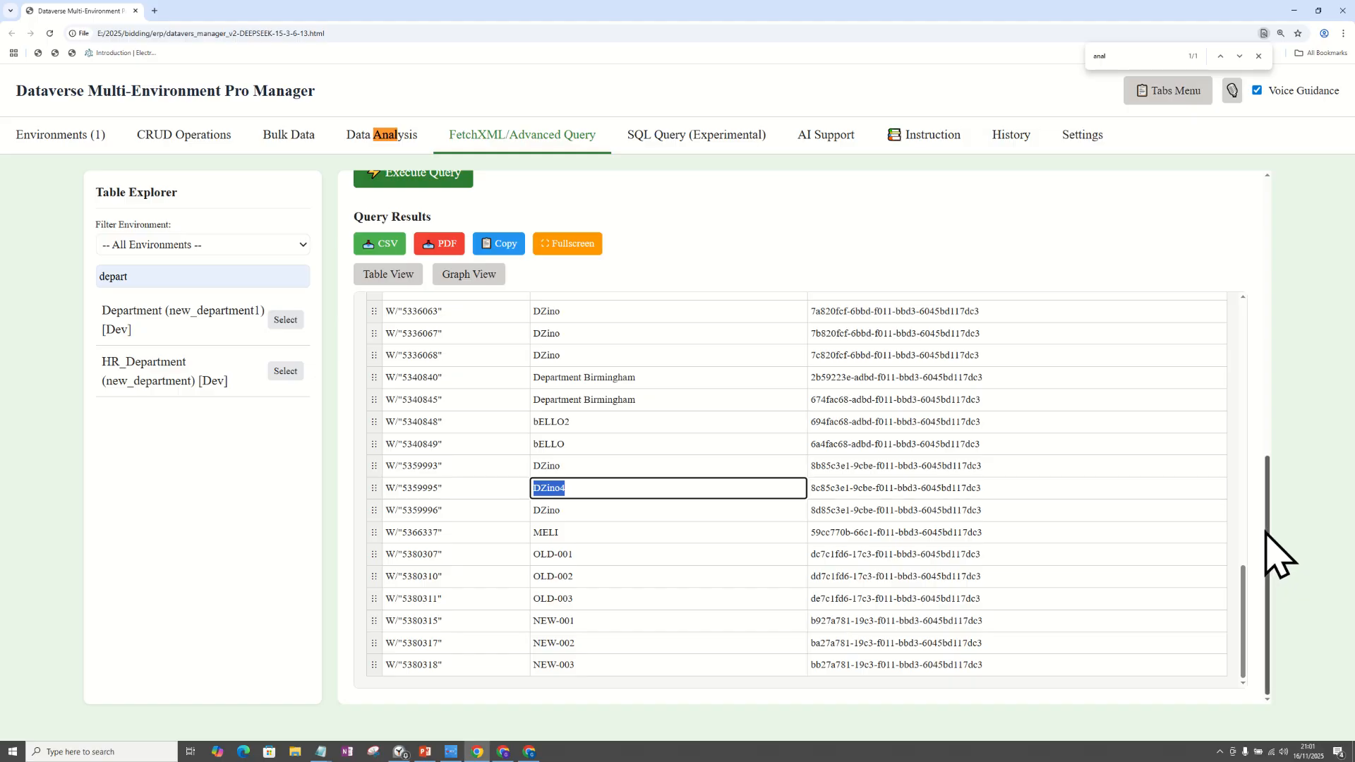
left_click_drag(1271, 554, 1288, 282)
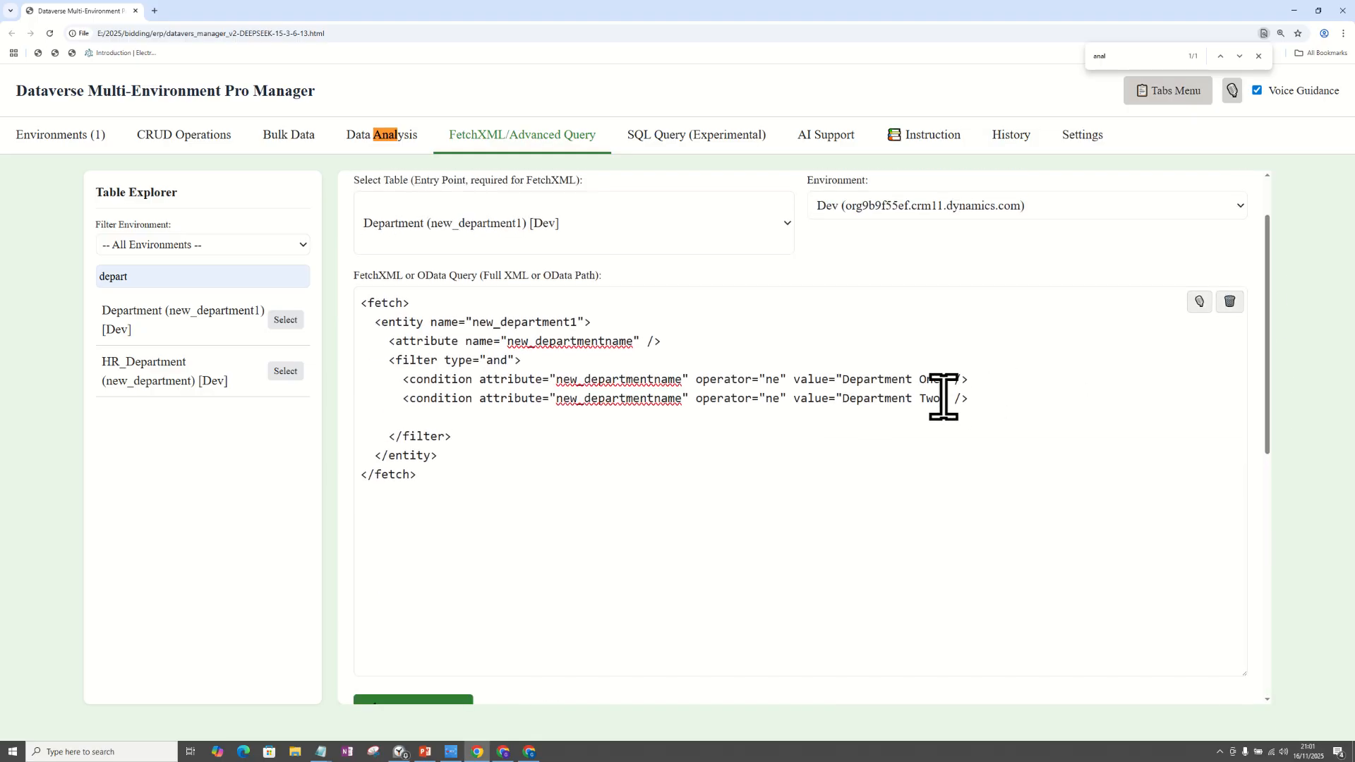
left_click(991, 399)
key("Return")
type("DZino4")
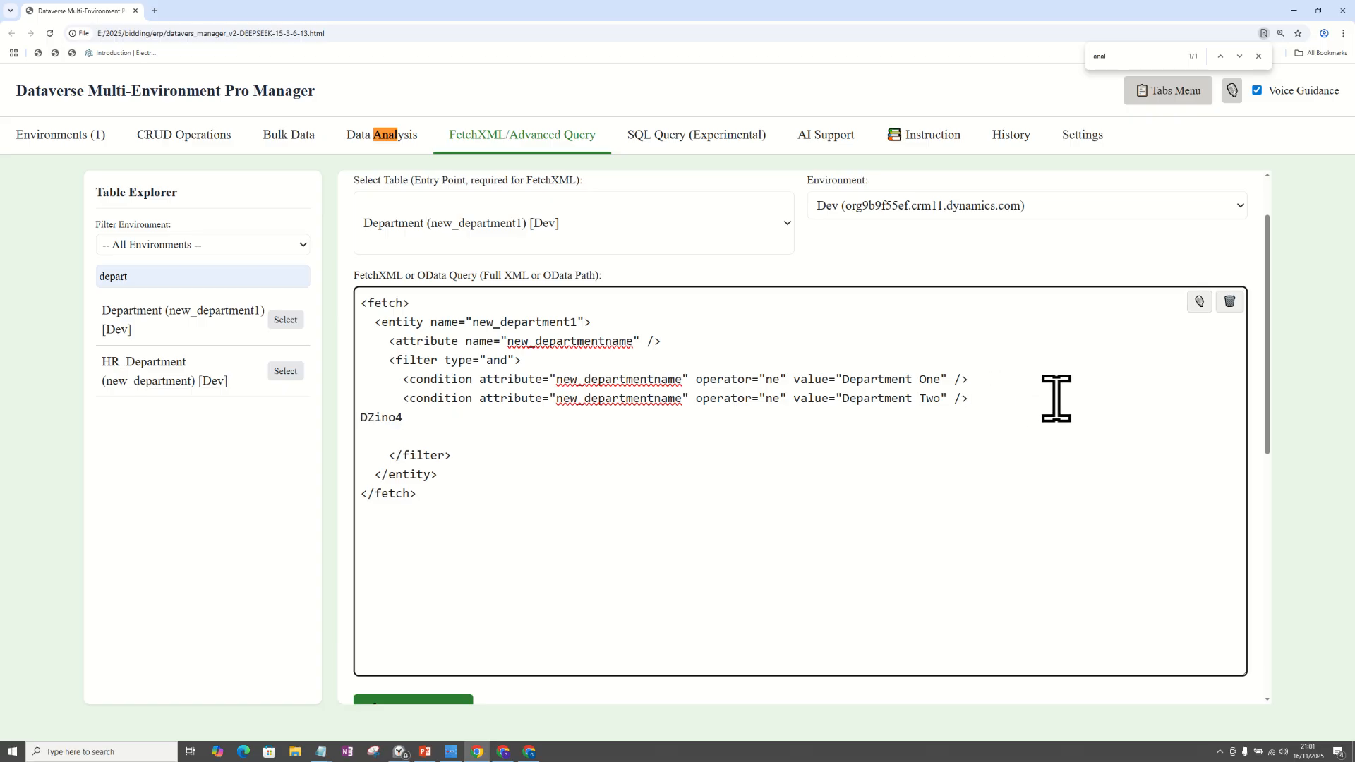
Duplicate the Department Two condition, remove the loose DZino4 text, and set the duplicate's value to DZino4.
left_click_drag(973, 399, 404, 399)
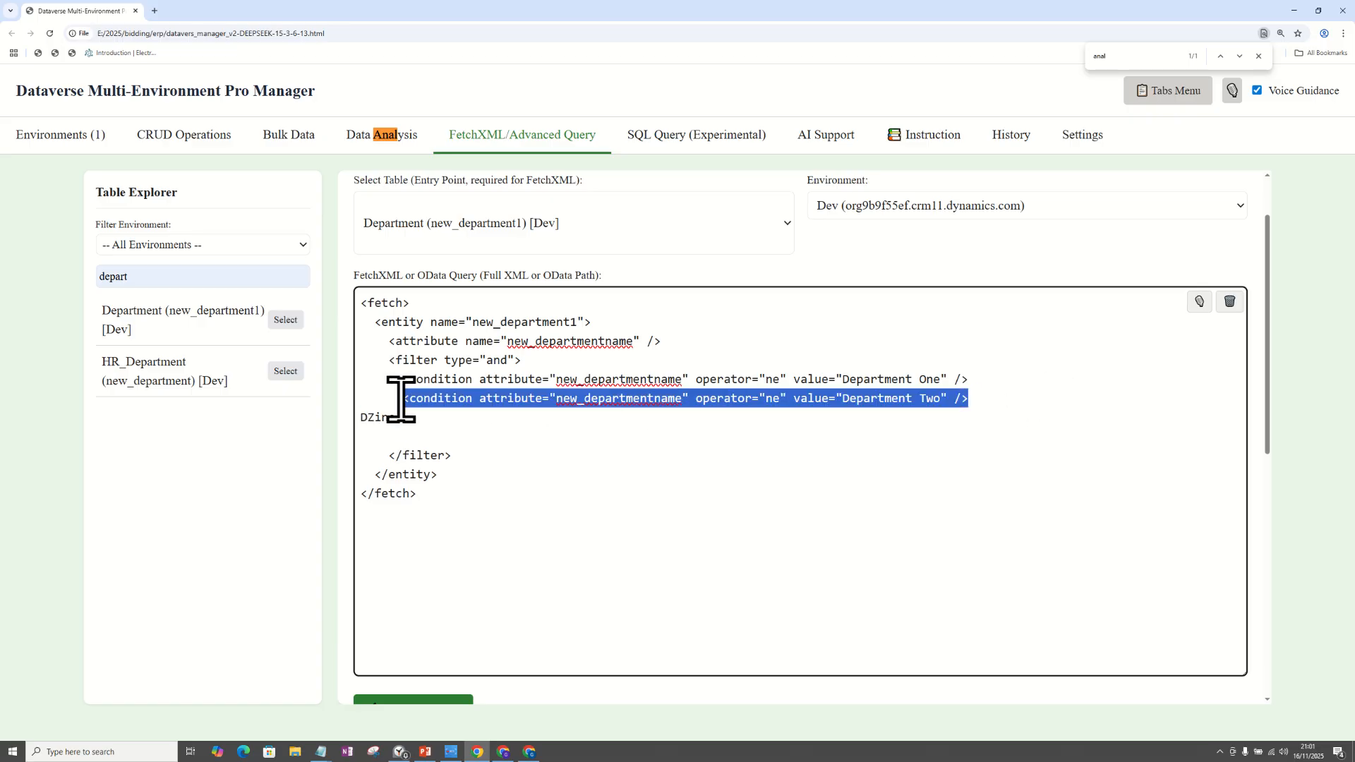
left_click(1002, 398)
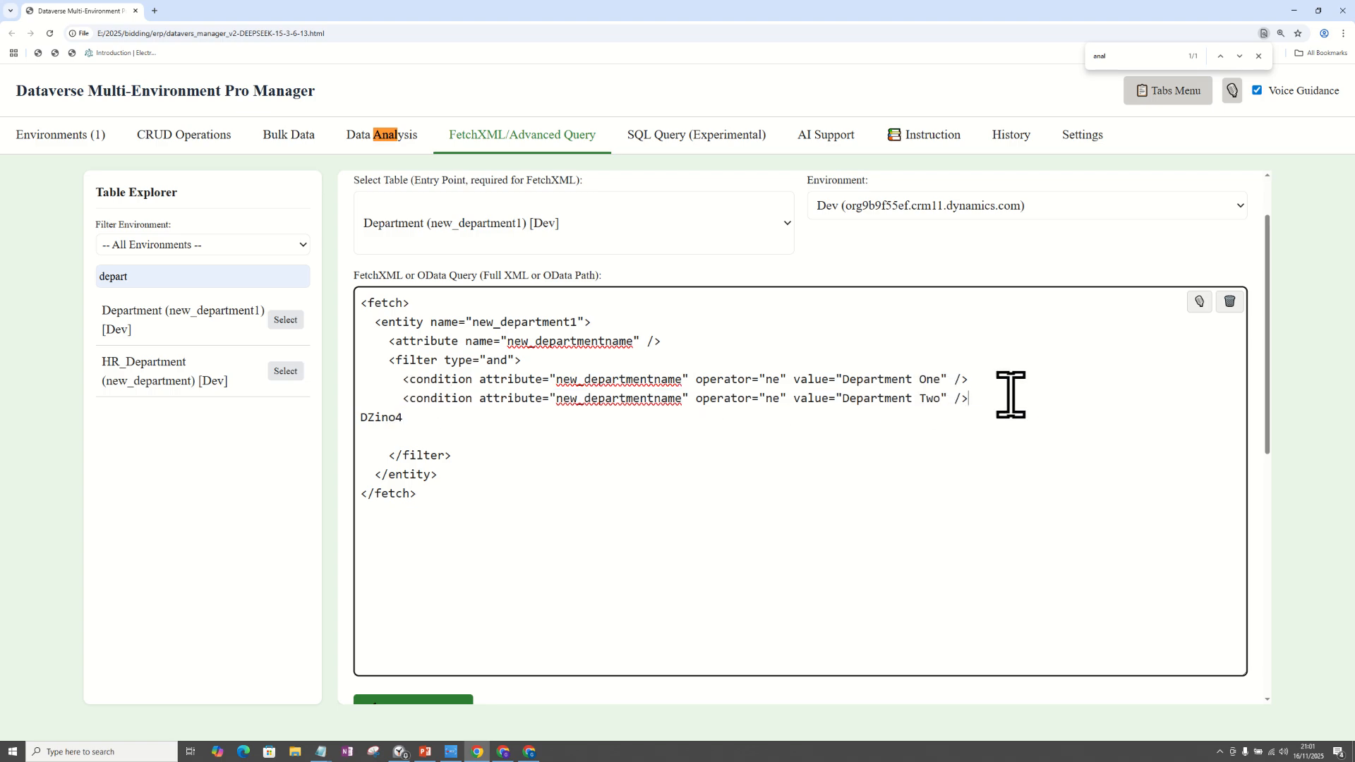
key("Return")
type("<condition attribute=\"new_departmentname\" operator=\"ne\" value=\"Department Two\" />")
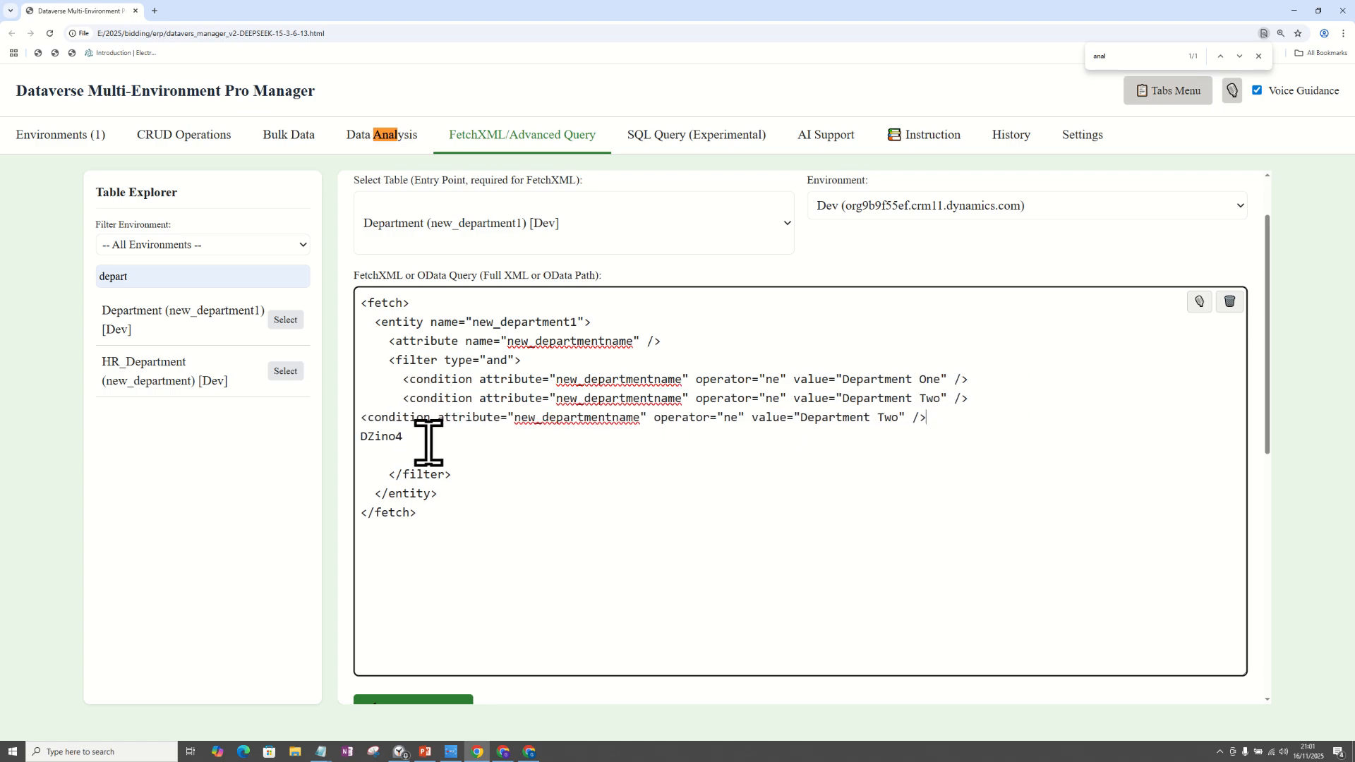
left_click_drag(428, 443, 363, 459)
key("BackSpace")
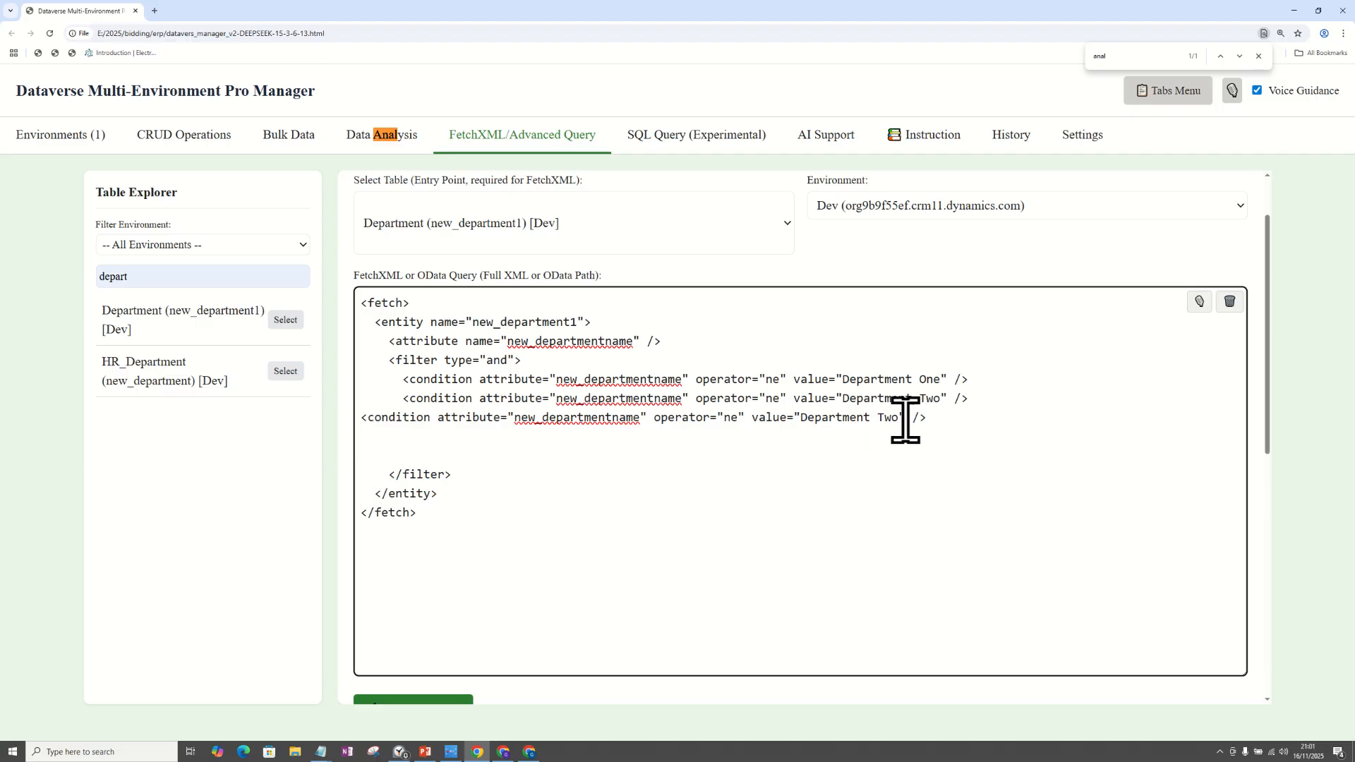
left_click_drag(902, 418, 802, 417)
type("Zino4")
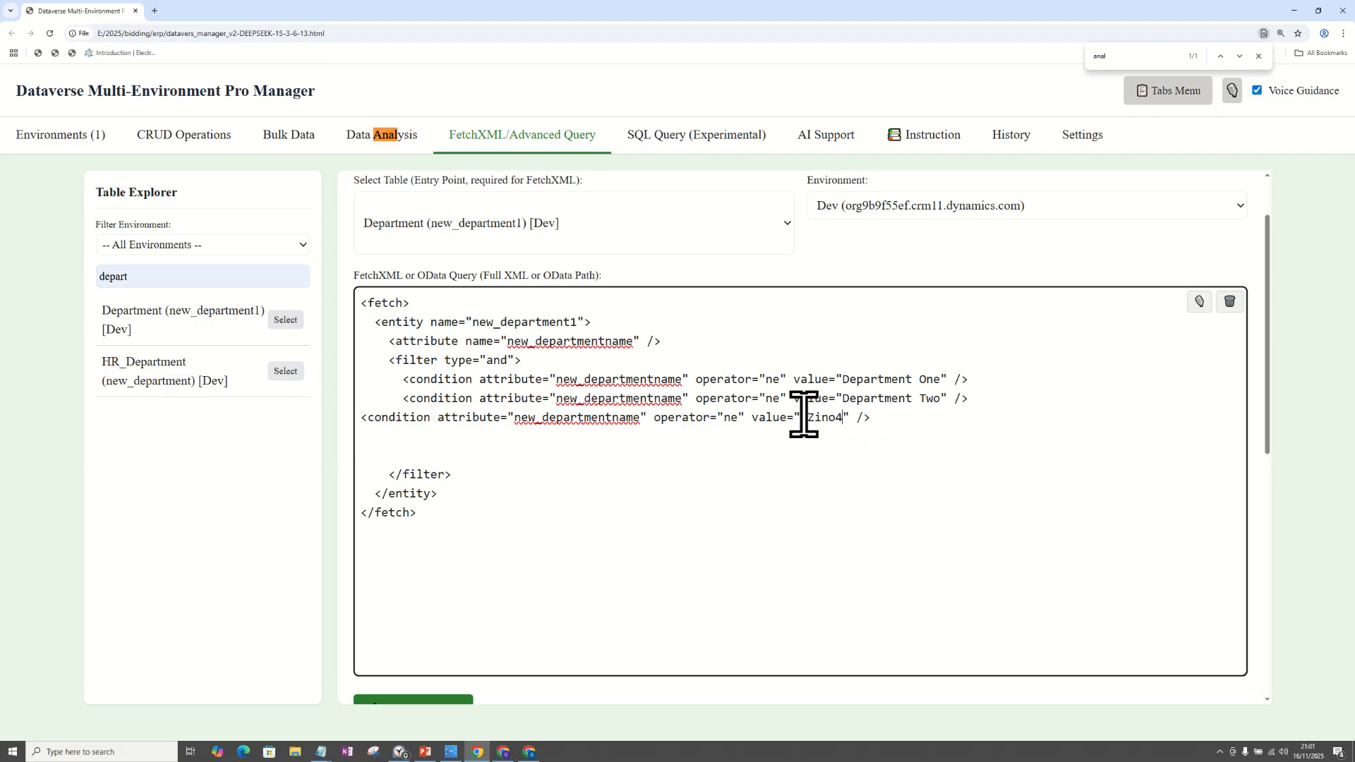
left_click(457, 710)
scroll(1266, 431, "down", 5)
scroll(1270, 451, "down", 1)
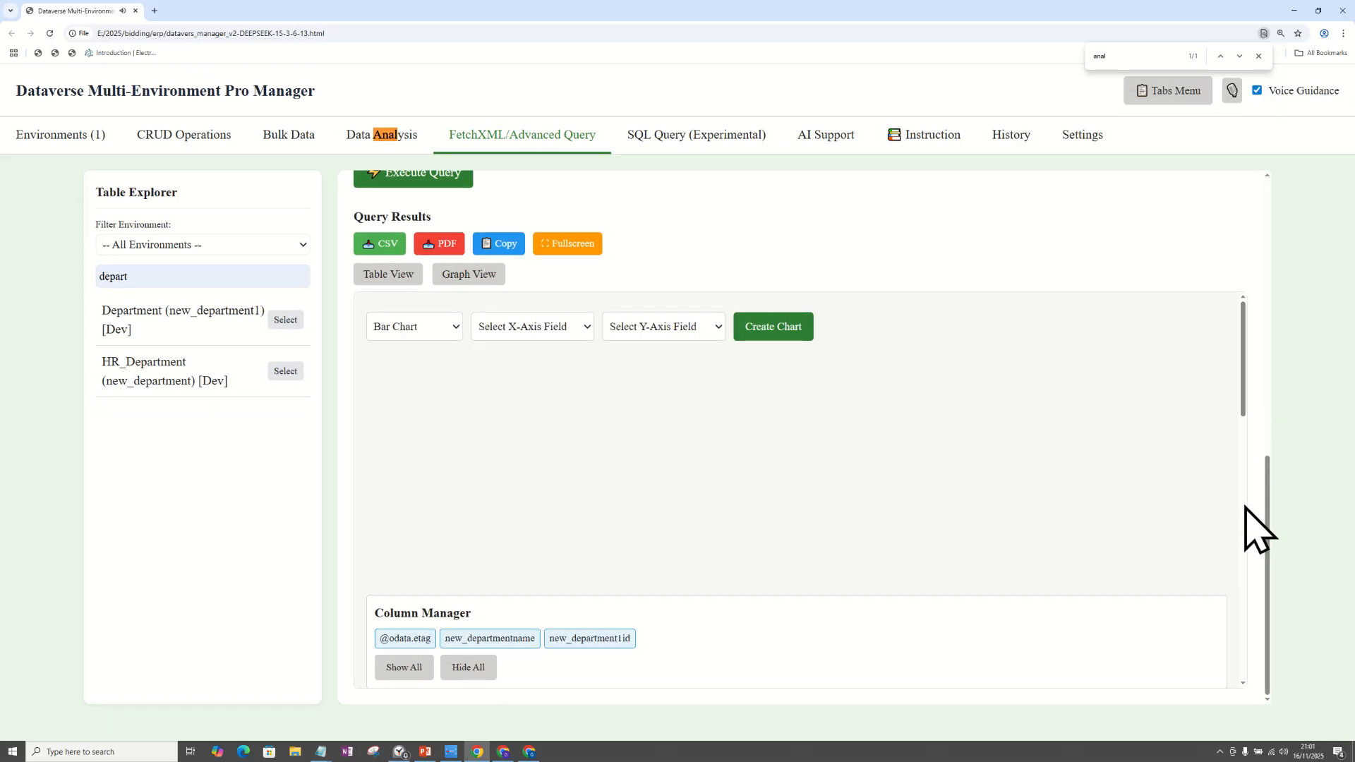
scroll(1244, 530, "down", 10)
left_click_drag(1241, 565, 1241, 670)
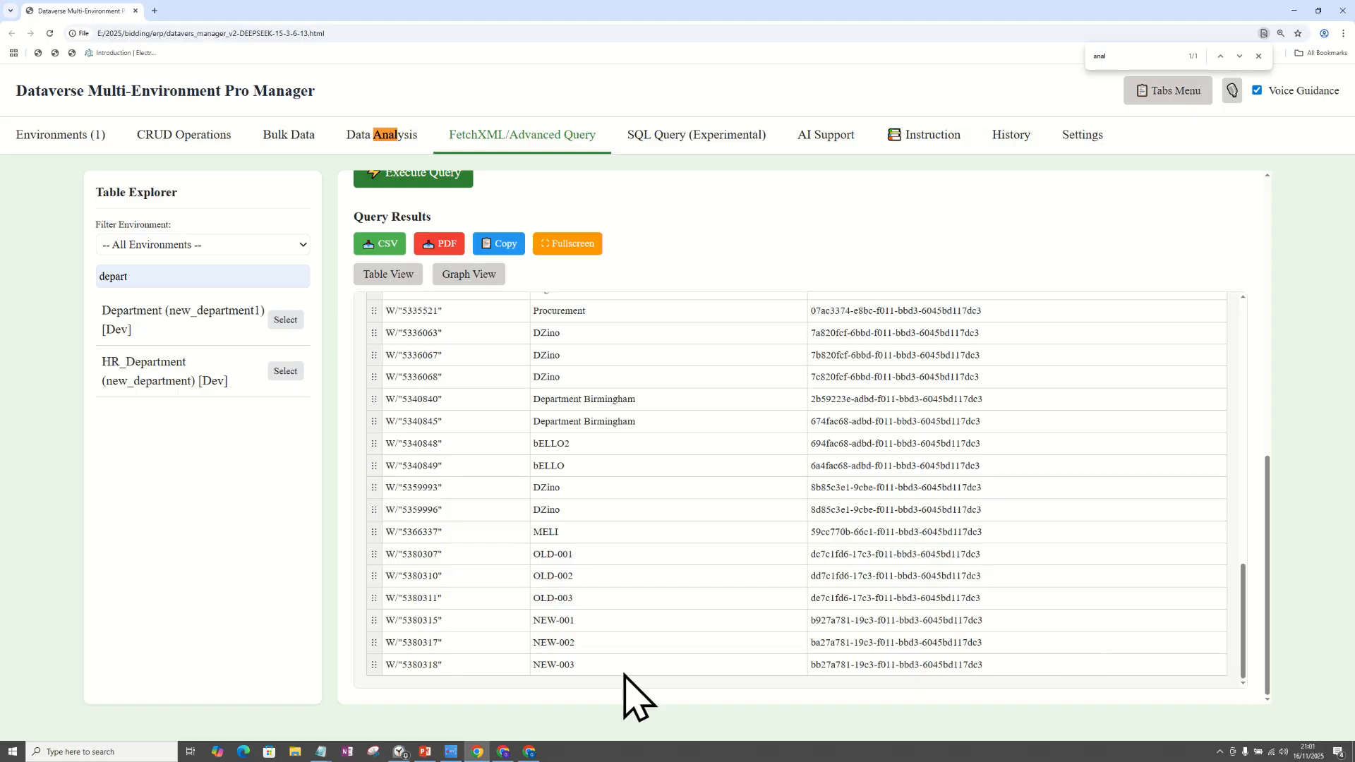
Recheck the full list of returned department names against the query's three not-equal conditions.
scroll(613, 439, "up", 5)
scroll(615, 466, "up", 4)
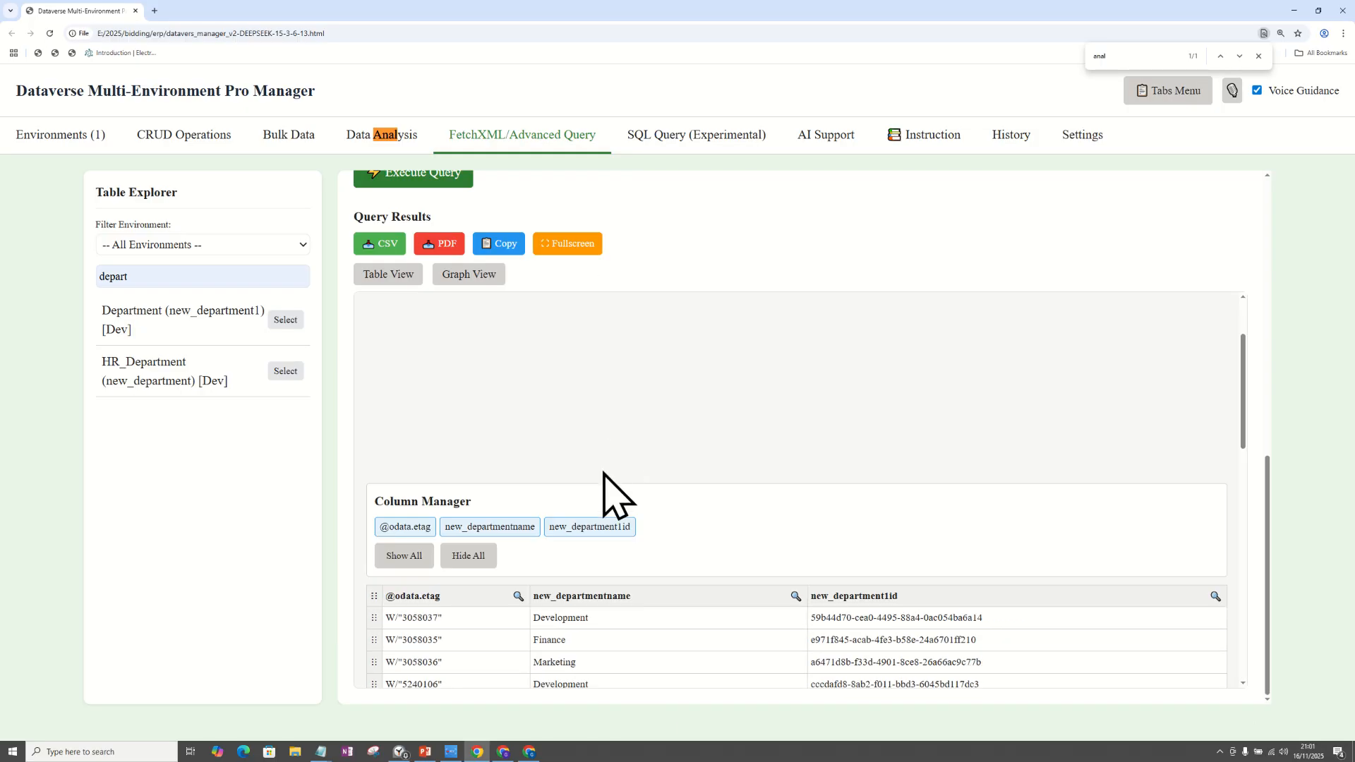
scroll(608, 490, "down", 4)
scroll(596, 494, "down", 1)
scroll(596, 519, "down", 8)
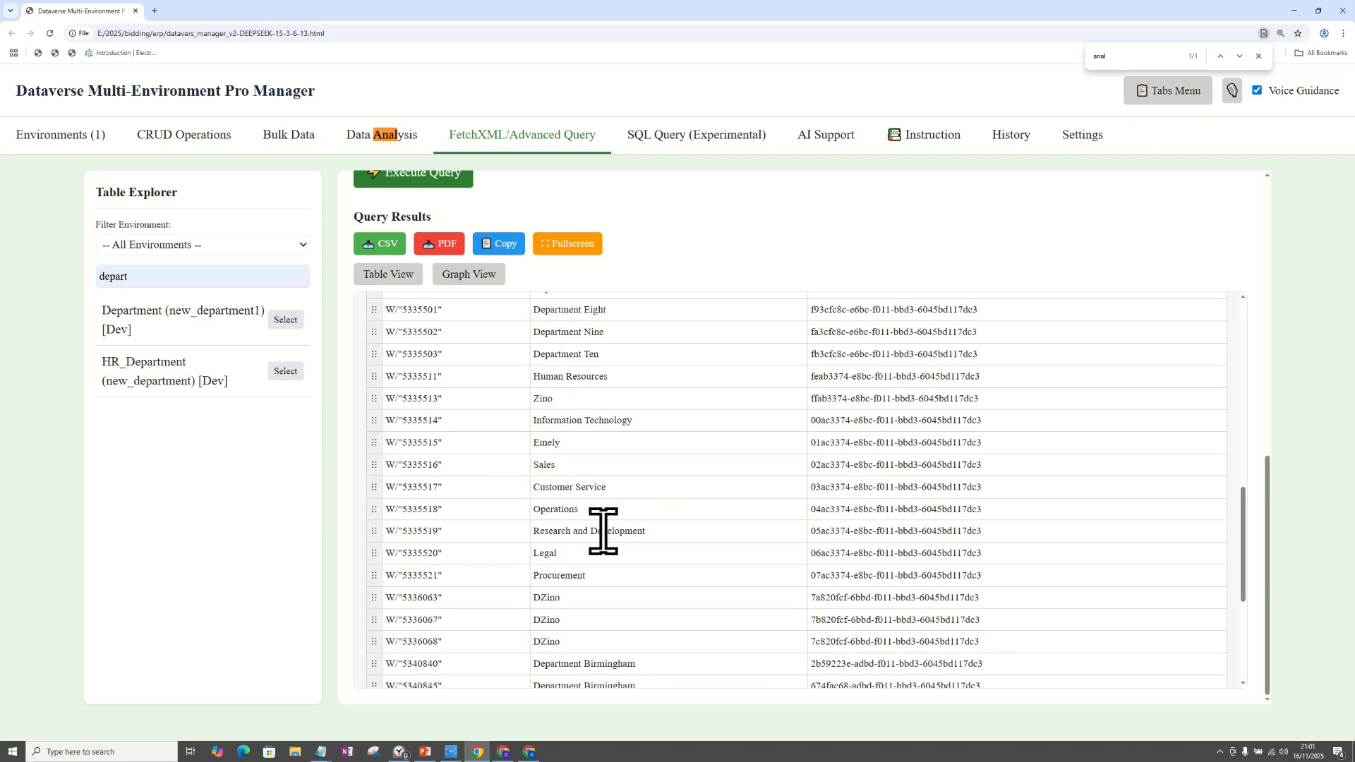
scroll(1257, 540, "up", 7)
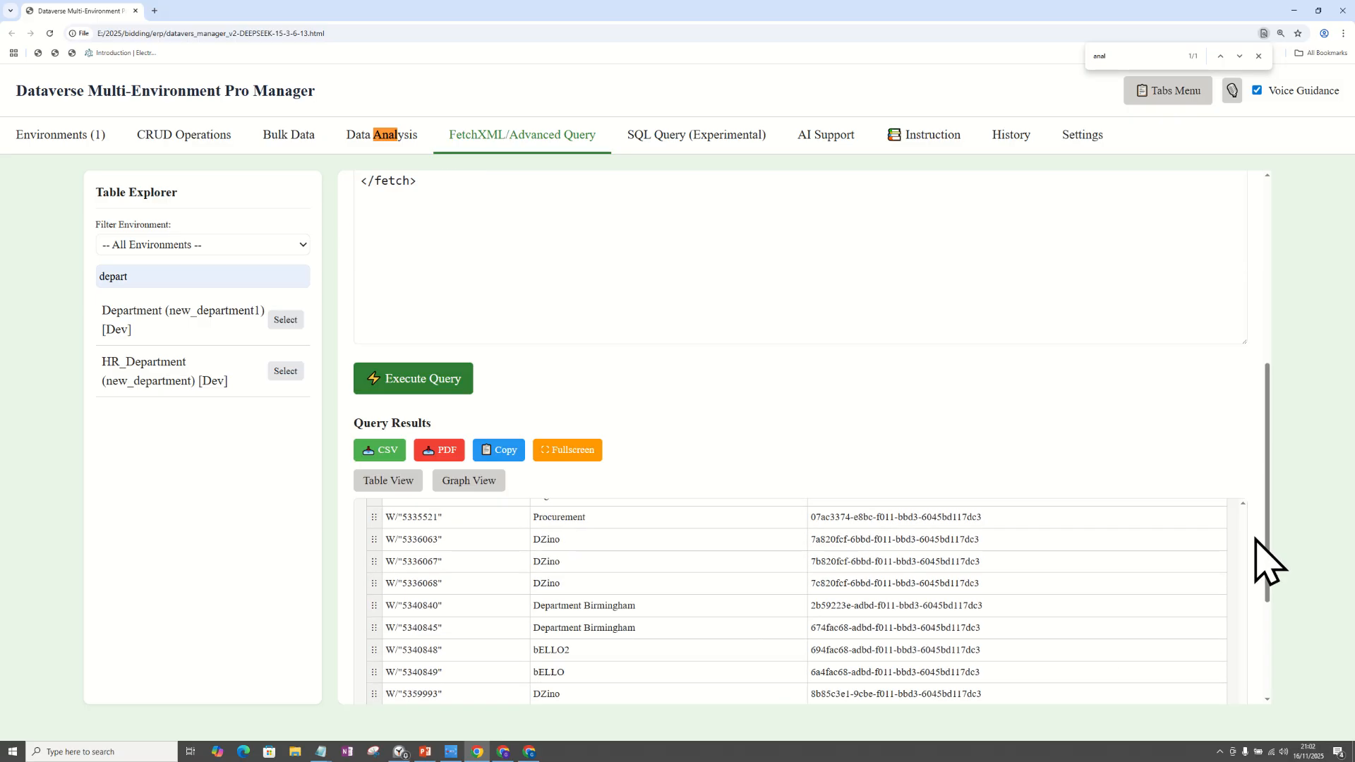
Return to the FetchXML query text and place the insertion point at the start of the DZino4 condition line.
scroll(769, 453, "up", 2)
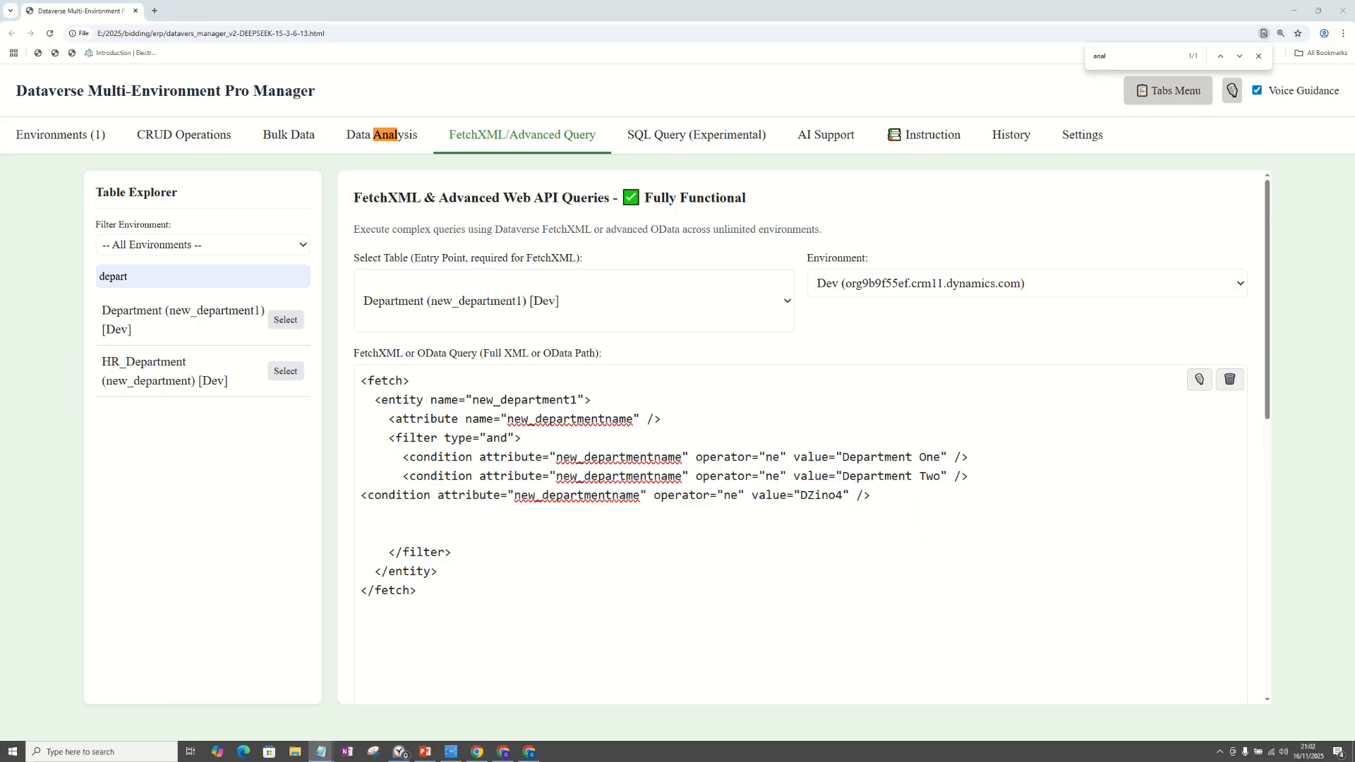
left_click(631, 505)
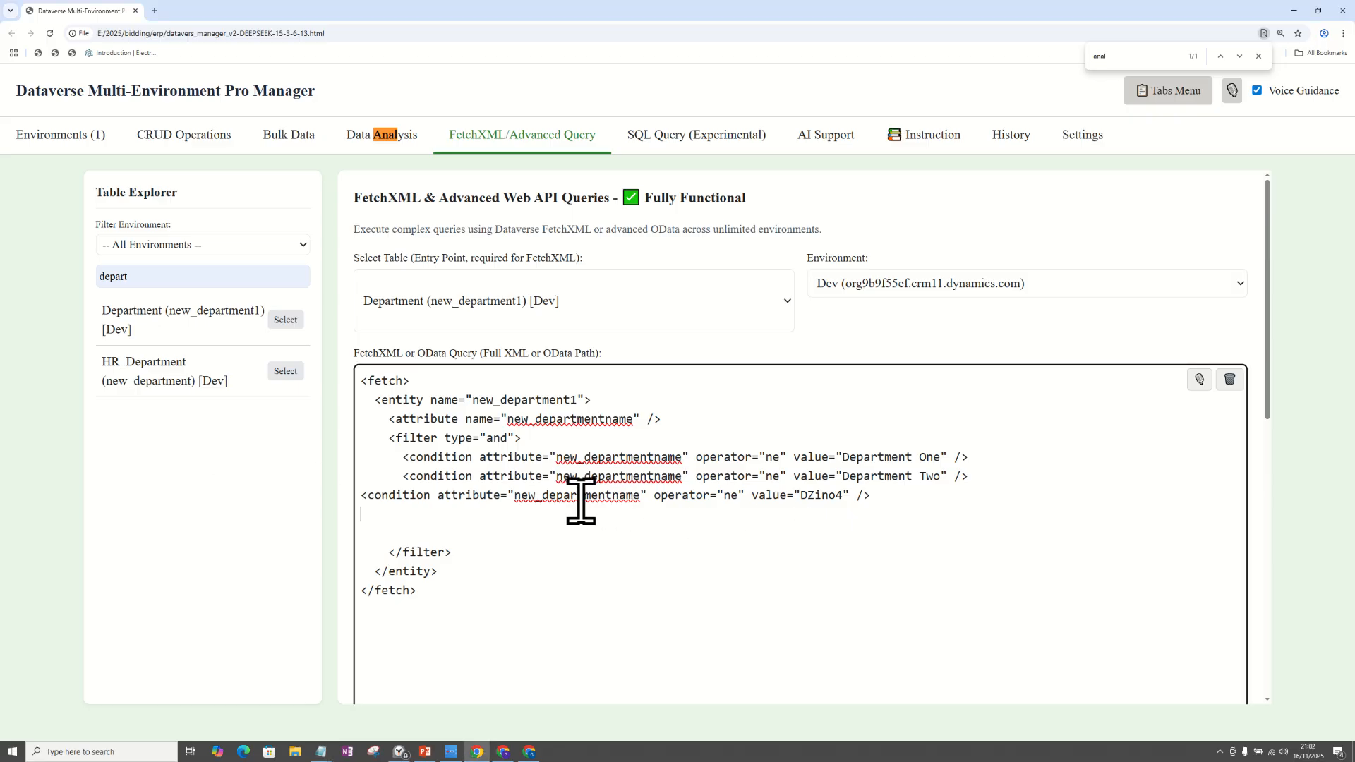
left_click(363, 495)
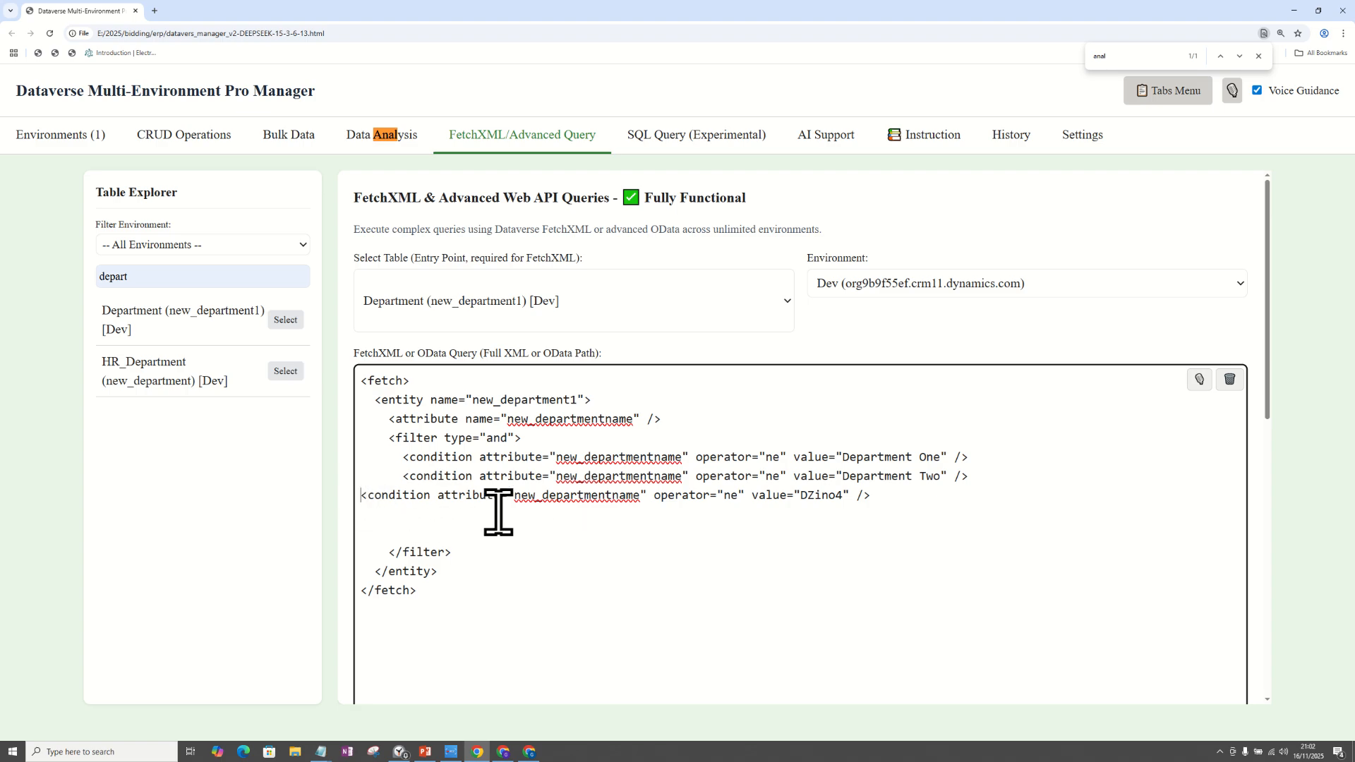